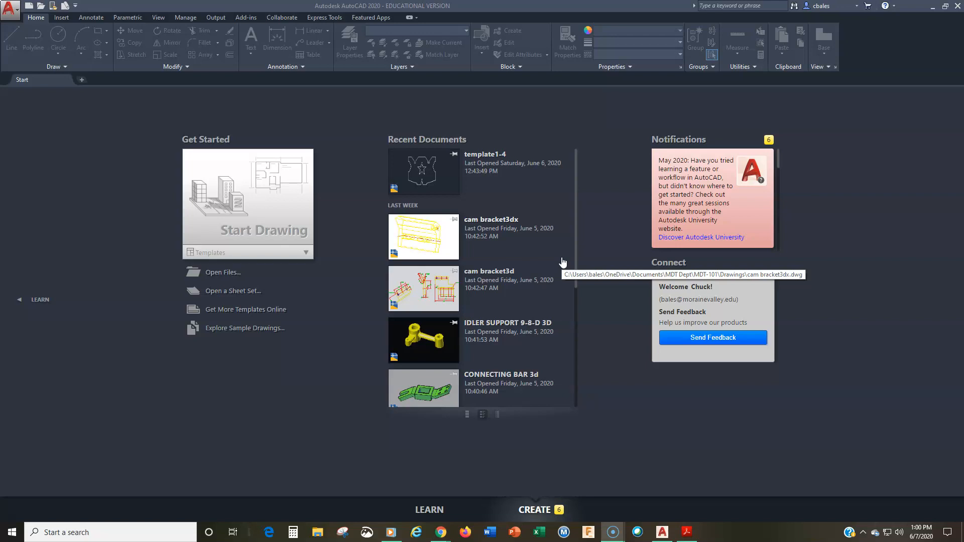
# - Start a new drawing from the acad.dwt template
pyautogui.click(215, 255)
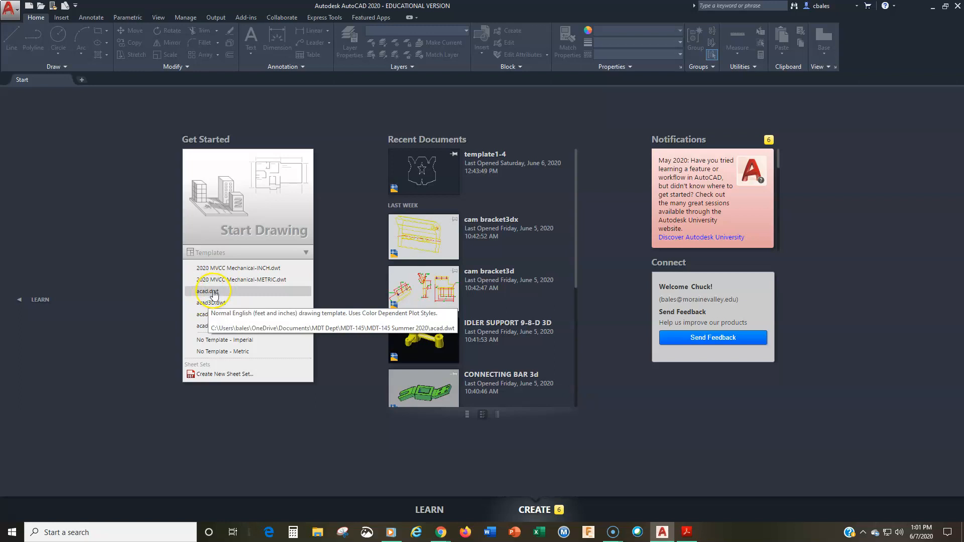
pyautogui.click(215, 294)
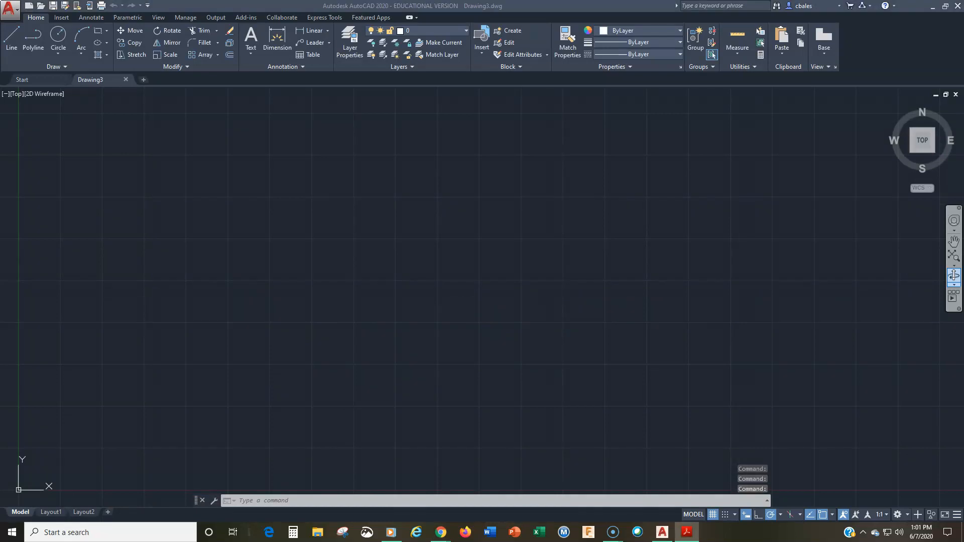
# - Examine the 1.6M Anchor Plate PDF for the plate's hole diameters, arc radii and centre spacing
pyautogui.moveTo(963, 30); pyautogui.dragTo(415, 17)
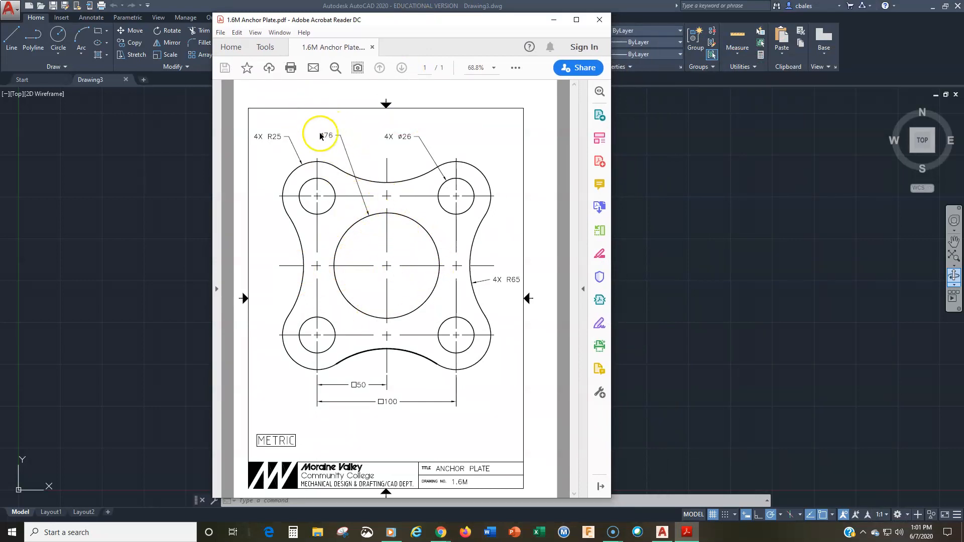
pyautogui.moveTo(385, 21); pyautogui.dragTo(963, 57)
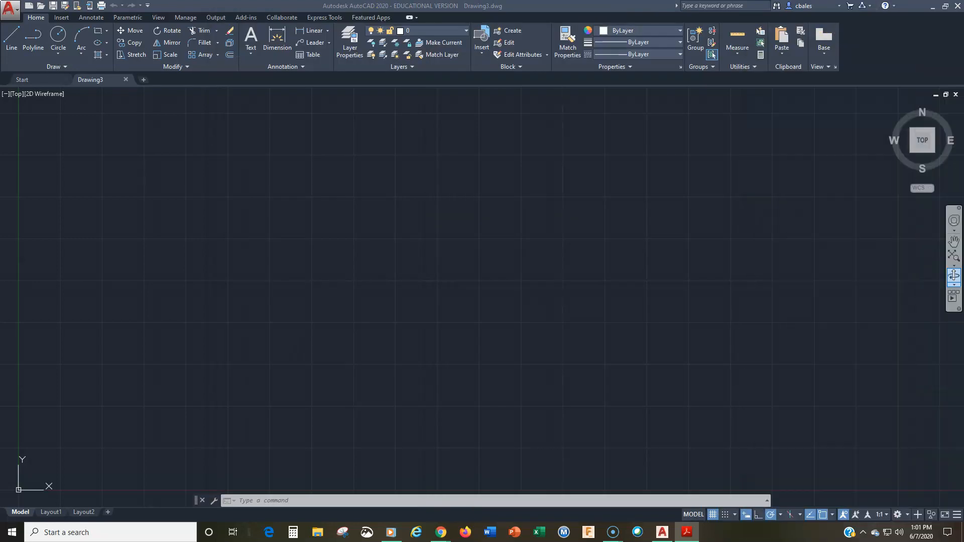
pyautogui.click(398, 263)
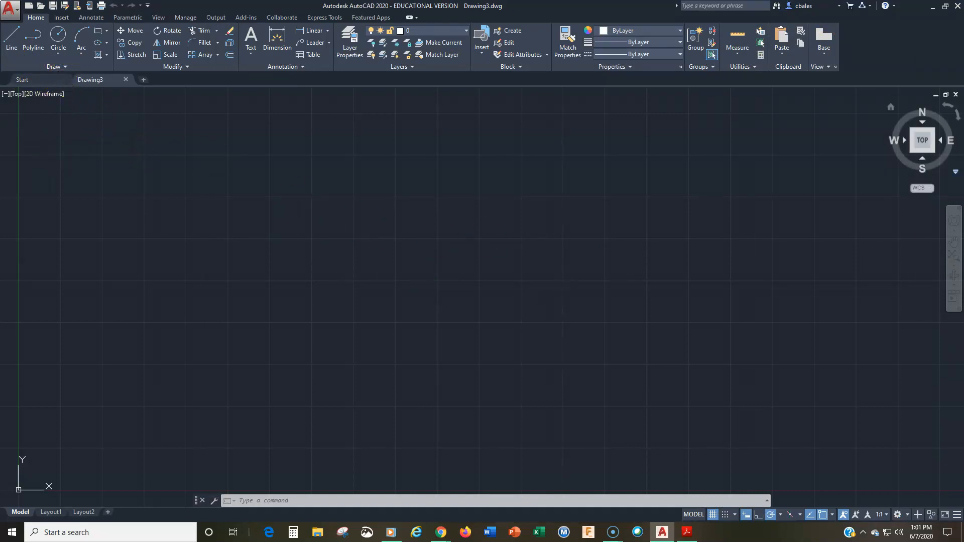
pyautogui.moveTo(963, 63); pyautogui.dragTo(459, 34)
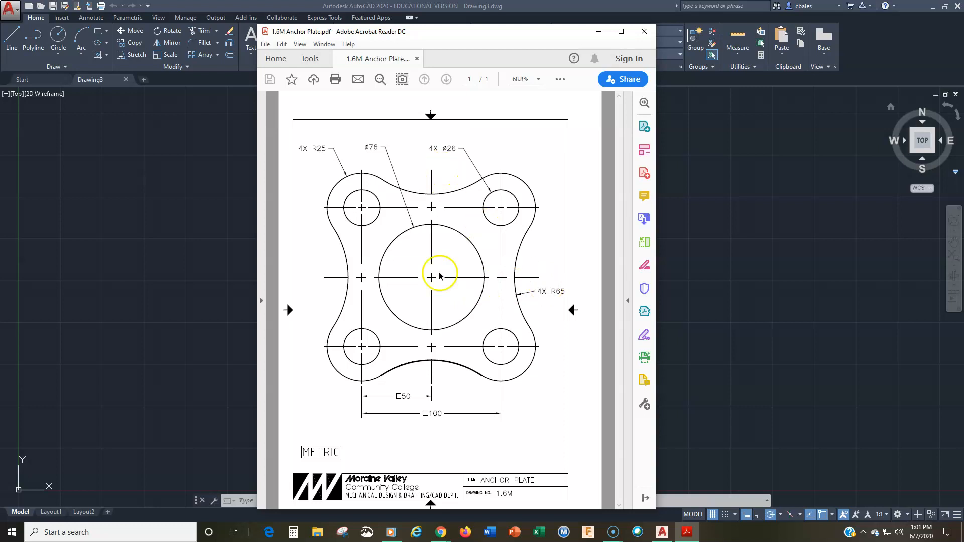
pyautogui.moveTo(447, 33); pyautogui.dragTo(963, 50)
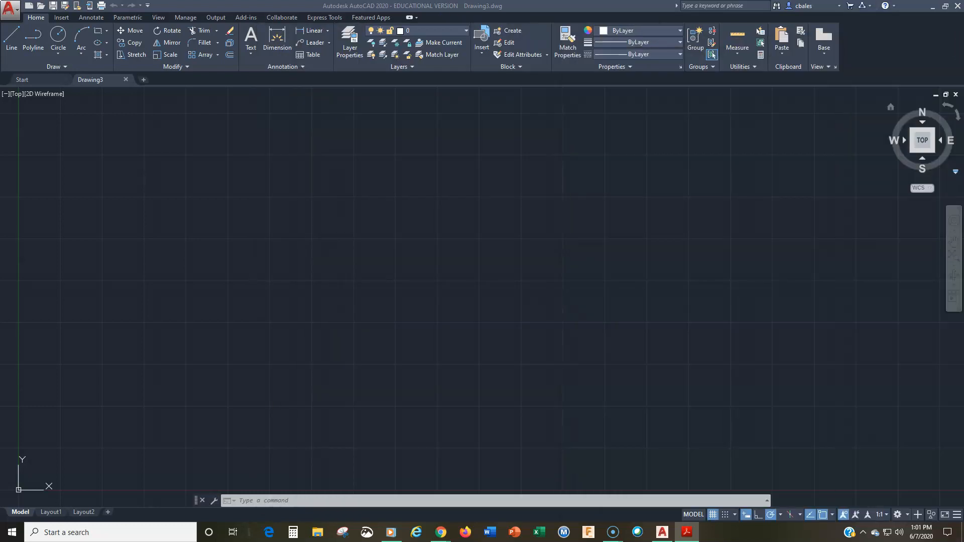
pyautogui.click(62, 67)
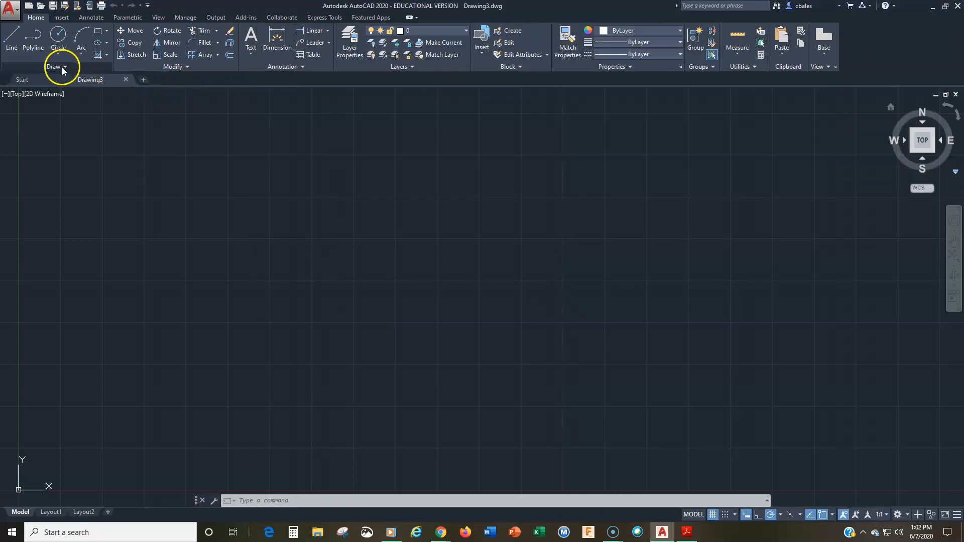
pyautogui.click(61, 68)
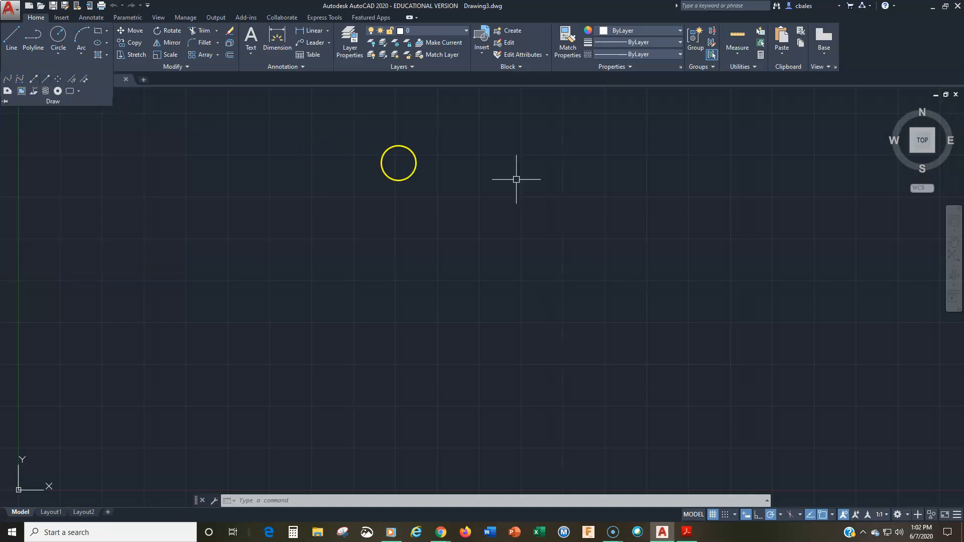
pyautogui.moveTo(961, 24); pyautogui.dragTo(430, 22)
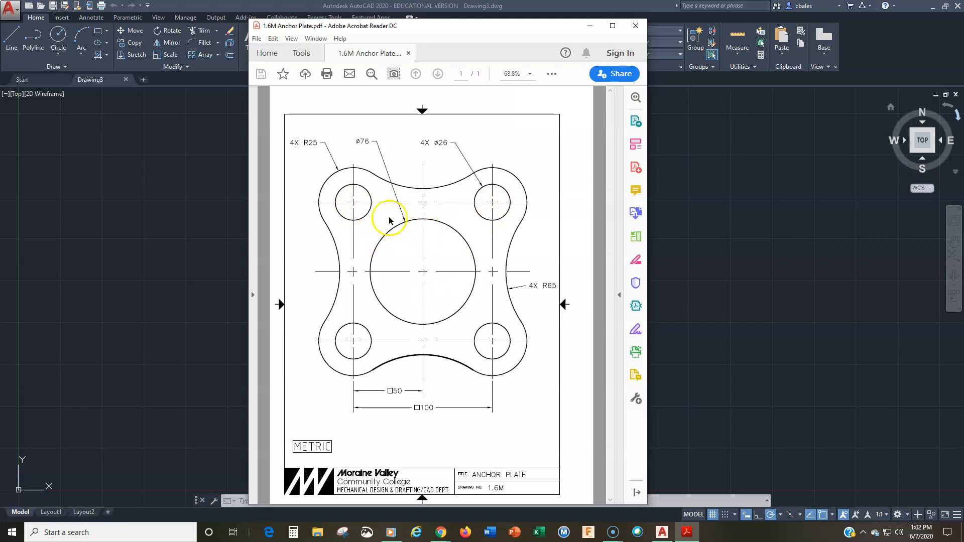
pyautogui.moveTo(422, 28); pyautogui.dragTo(963, 48)
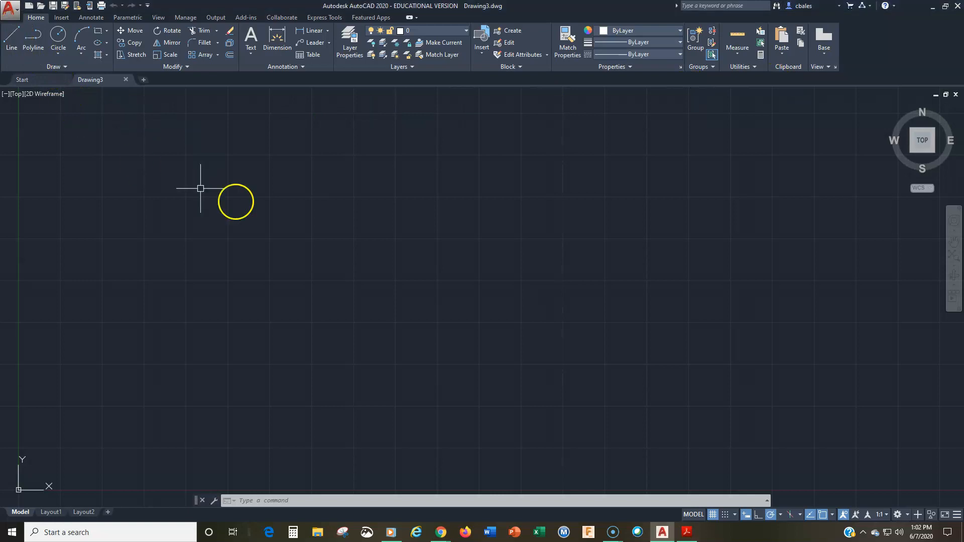
# - Draw a horizontal line 50 units long, running right from a freely picked point in the upper drawing area
pyautogui.click(11, 42)
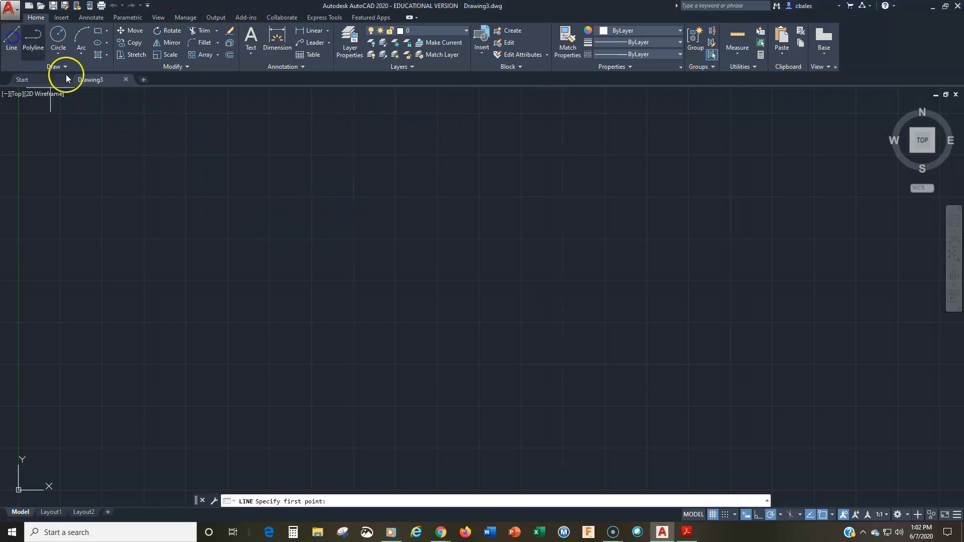
pyautogui.click(325, 195)
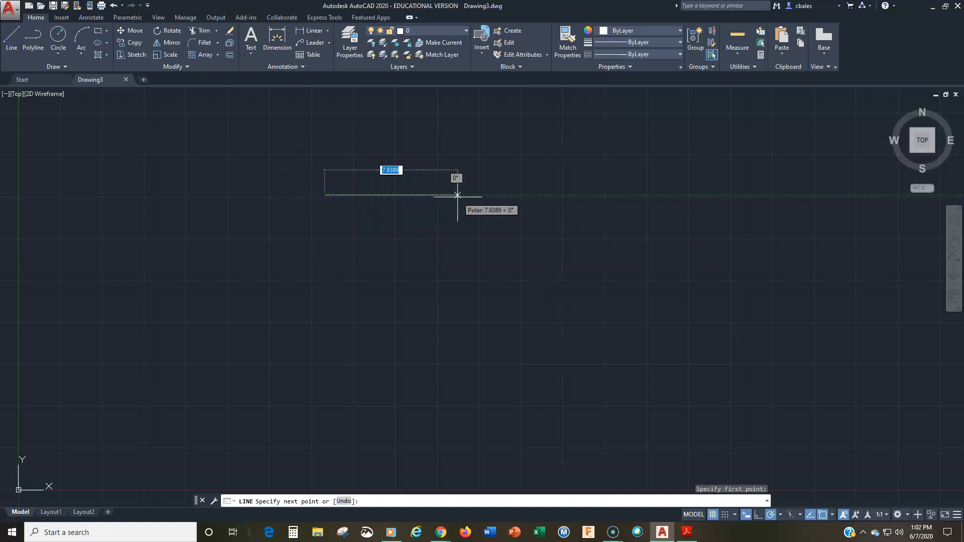
pyautogui.write('50')
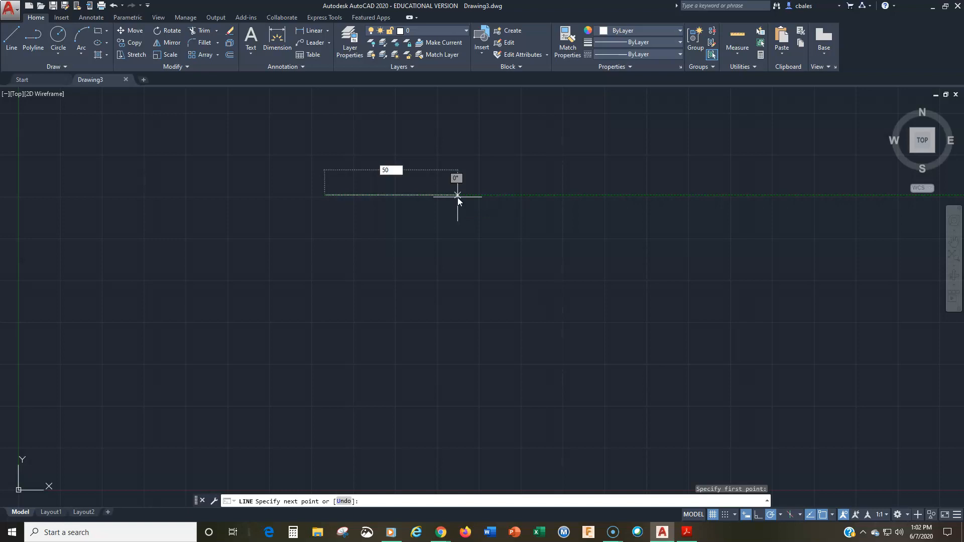
pyautogui.press('Return')
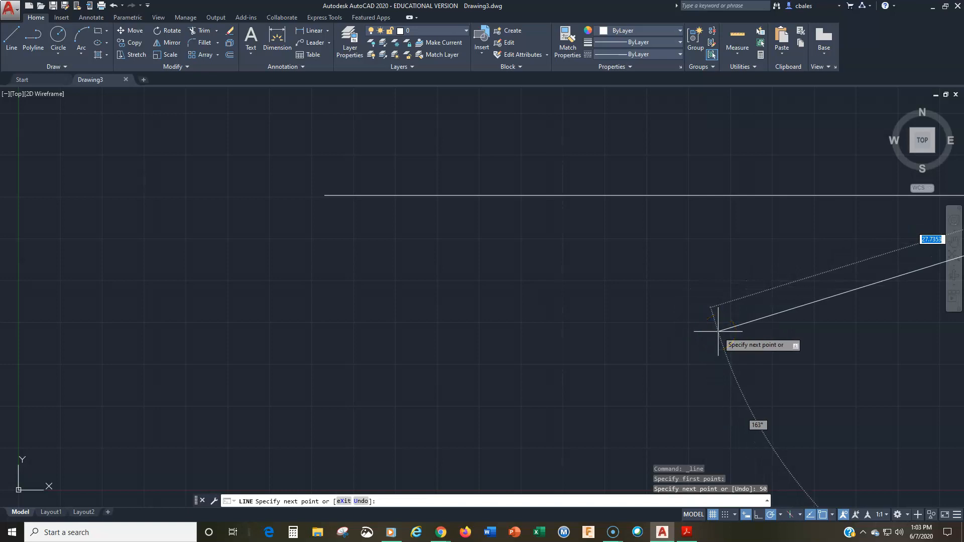
pyautogui.press('Return')
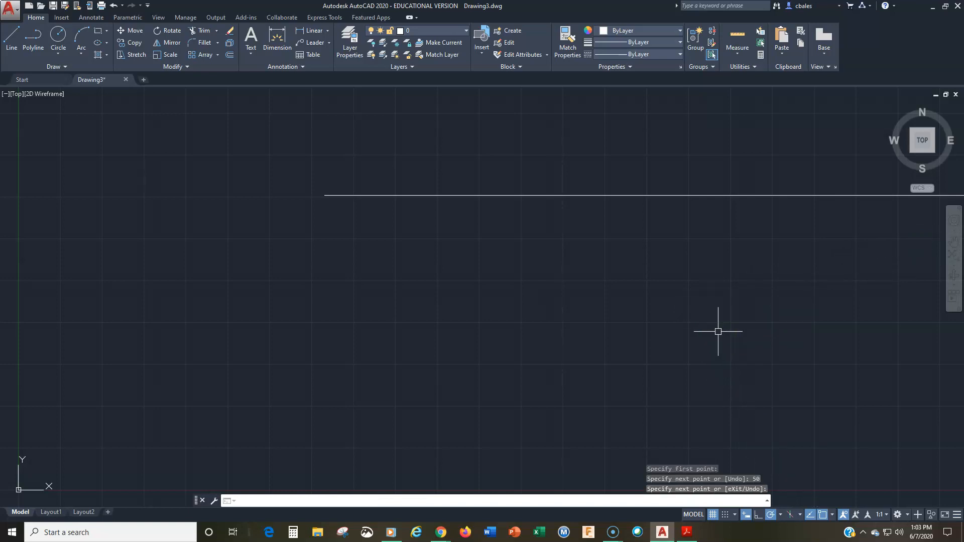
pyautogui.click(575, 287)
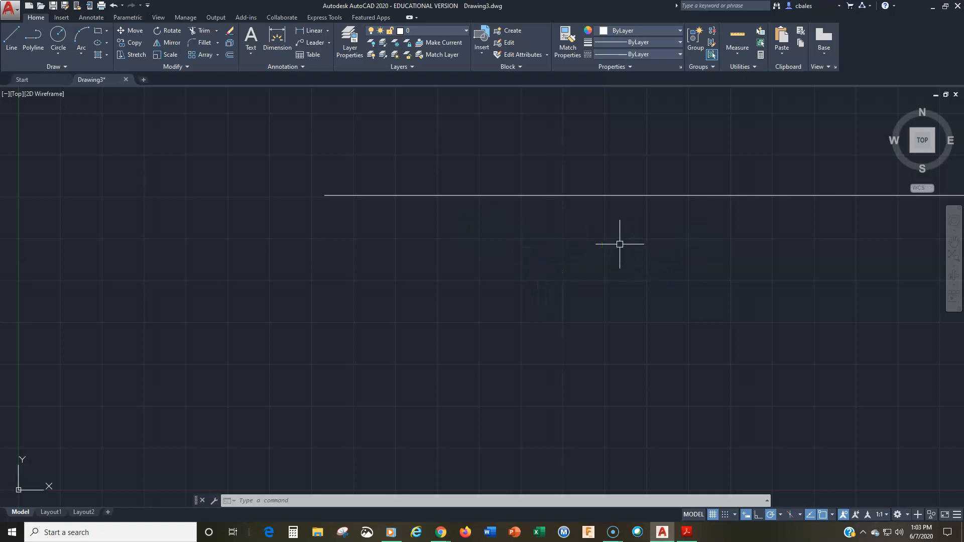
# - View the horizontal line at different magnifications and positions by repeatedly zooming and panning
pyautogui.scroll(-6, 620, 244)
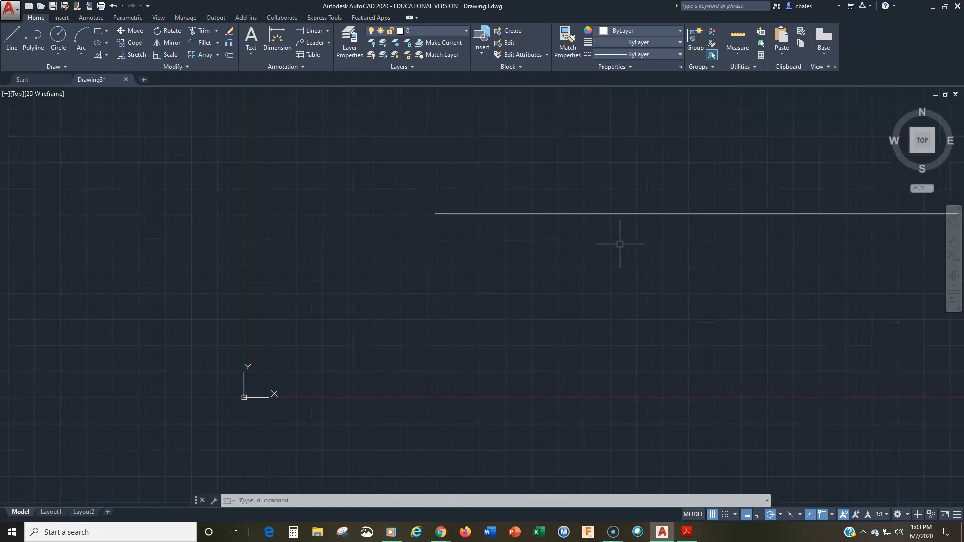
pyautogui.scroll(4, 619, 244)
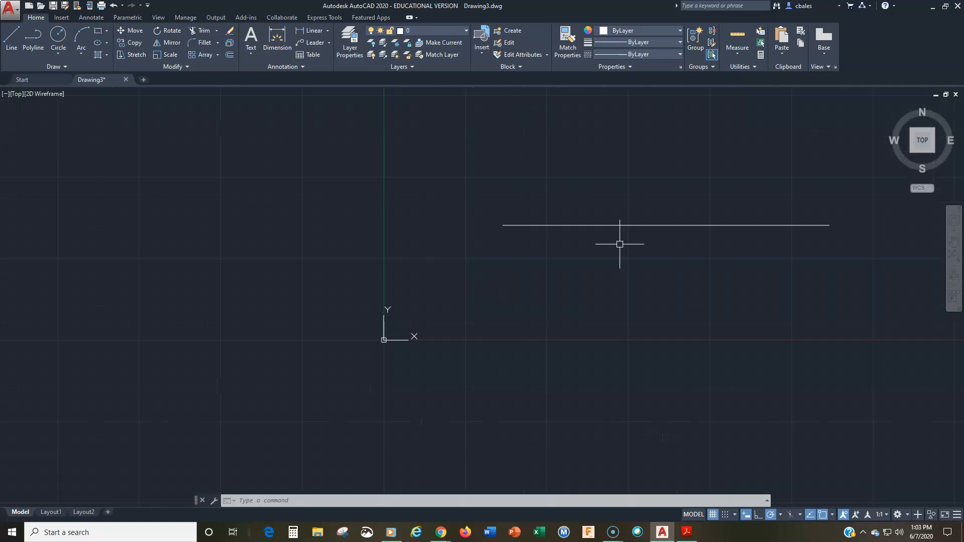
pyautogui.scroll(-4, 620, 244)
pyautogui.scroll(6, 620, 244)
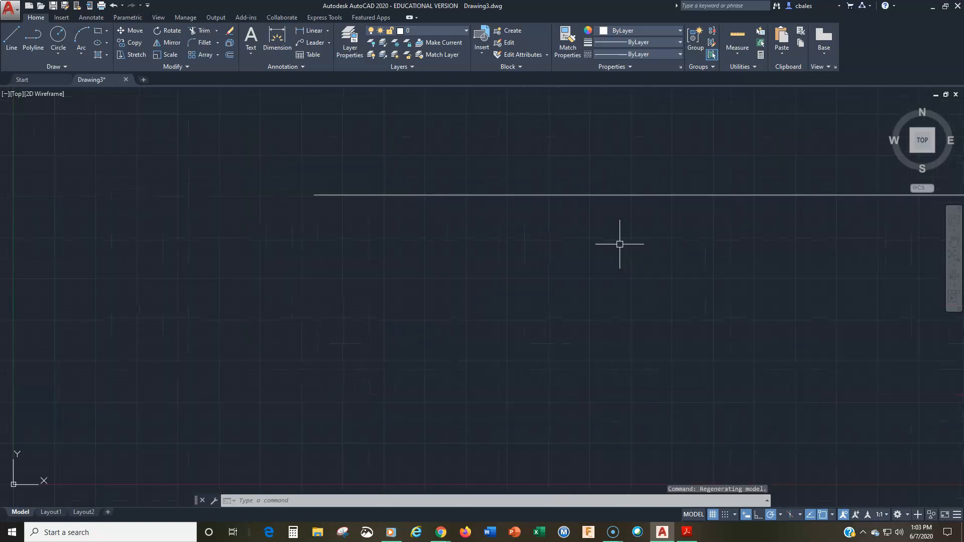
pyautogui.moveTo(619, 244); pyautogui.dragTo(588, 248, button='middle')
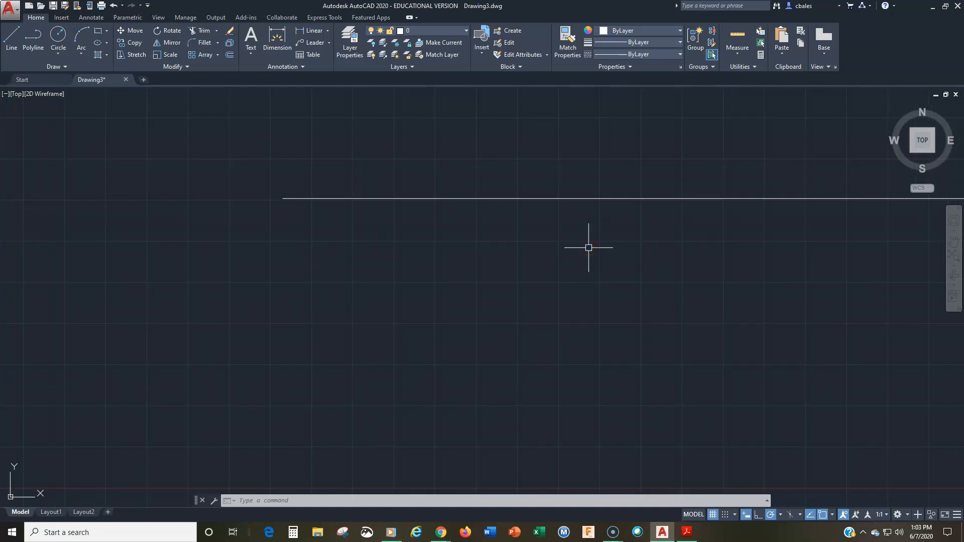
pyautogui.scroll(-2, 589, 248)
pyautogui.scroll(4, 588, 248)
pyautogui.scroll(-2, 588, 248)
pyautogui.scroll(5, 589, 247)
pyautogui.scroll(-7, 588, 247)
pyautogui.scroll(4, 588, 248)
pyautogui.scroll(-4, 588, 248)
pyautogui.scroll(4, 589, 248)
pyautogui.scroll(2, 588, 248)
pyautogui.moveTo(482, 257)
pyautogui.mouseDown(button='middle')
pyautogui.moveTo(526, 293)
pyautogui.moveTo(606, 278)
pyautogui.mouseUp(button='middle')
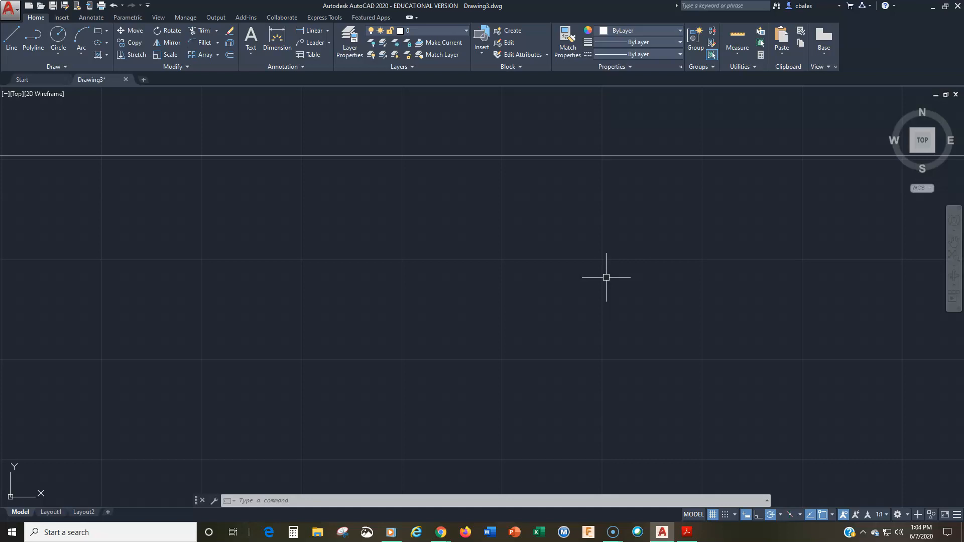
# - Fit the whole line in view with Zoom Extents, leaving some space around it and below it
pyautogui.write('z')
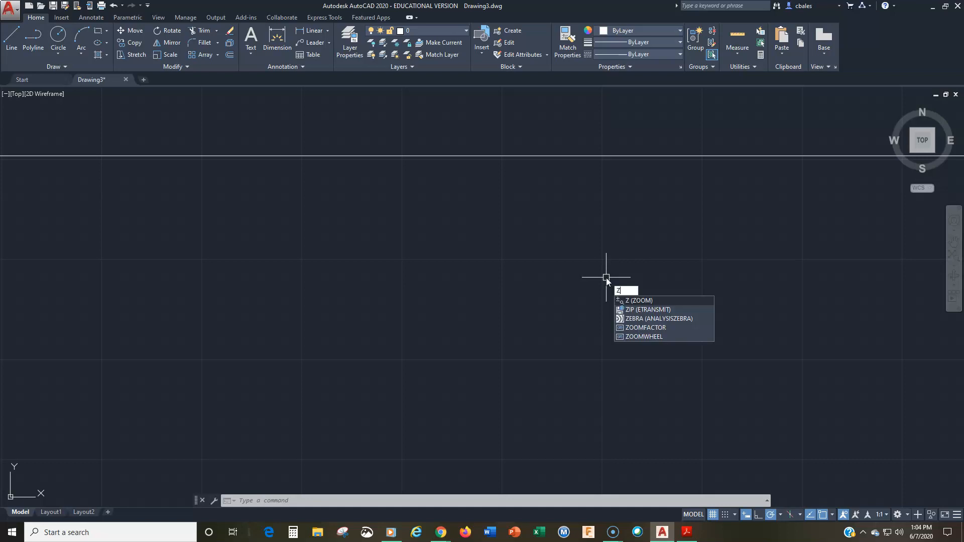
pyautogui.press('Return')
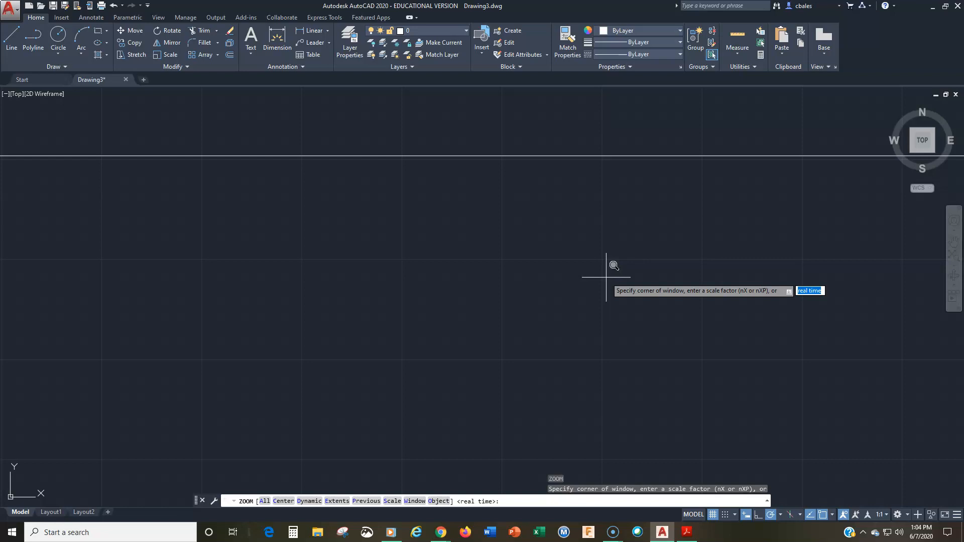
pyautogui.write('e')
pyautogui.press('Return')
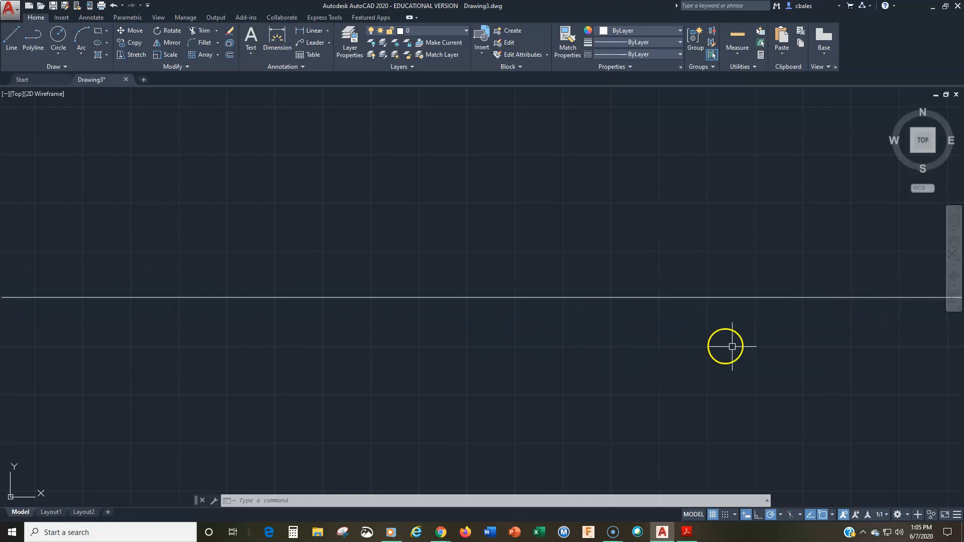
pyautogui.scroll(-1, 514, 334)
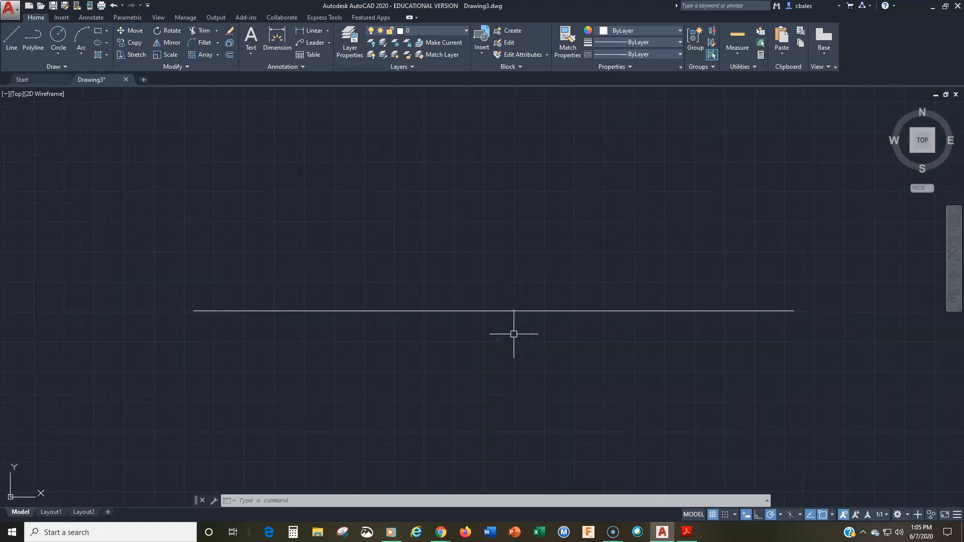
pyautogui.moveTo(502, 344)
pyautogui.mouseDown(button='middle')
pyautogui.moveTo(507, 297)
pyautogui.moveTo(495, 225)
pyautogui.mouseUp(button='middle')
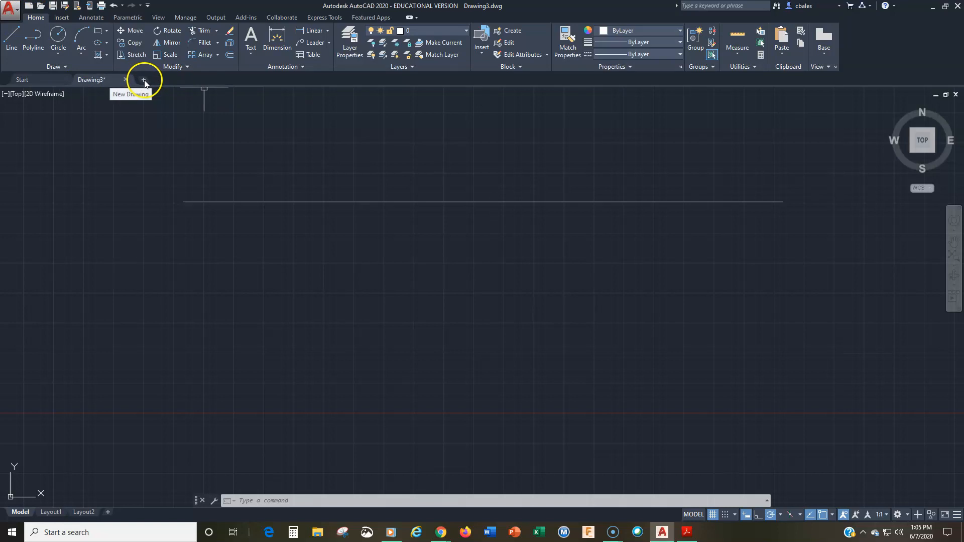
# - Start a second drawing from the acadiso.dwt template
pyautogui.click(51, 79)
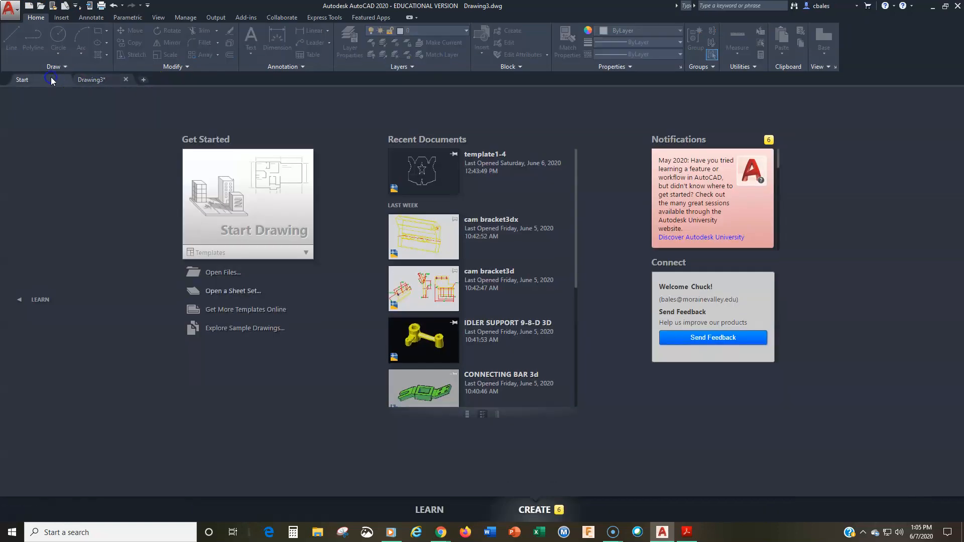
pyautogui.click(217, 255)
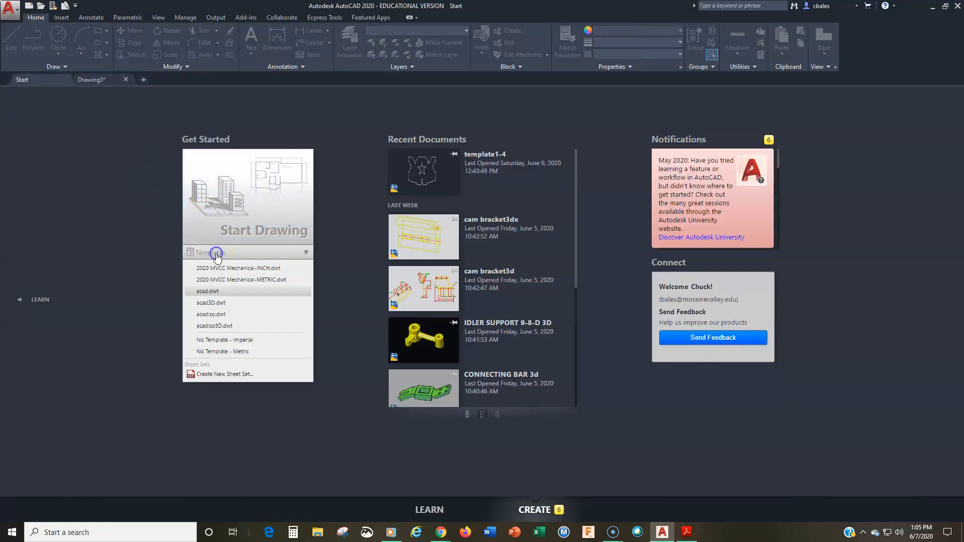
pyautogui.click(213, 314)
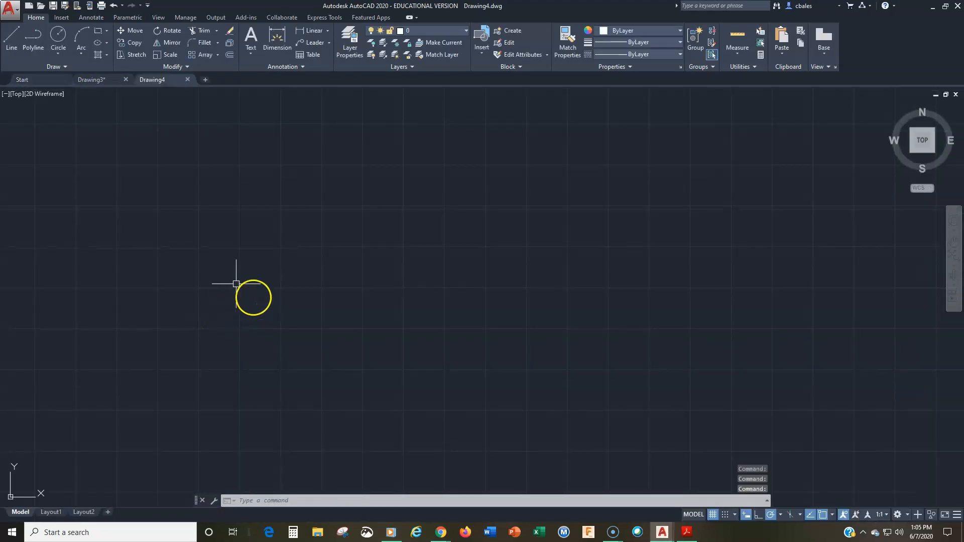
# - Draw a 50-unit horizontal line and continue it with a vertical segment straight down from its right end
pyautogui.click(11, 37)
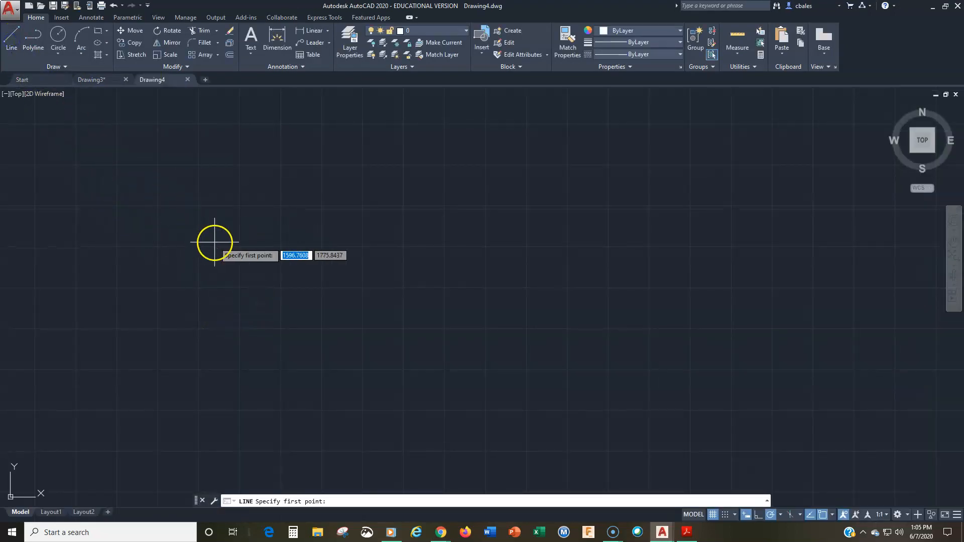
pyautogui.click(211, 225)
pyautogui.write('50')
pyautogui.press('Return')
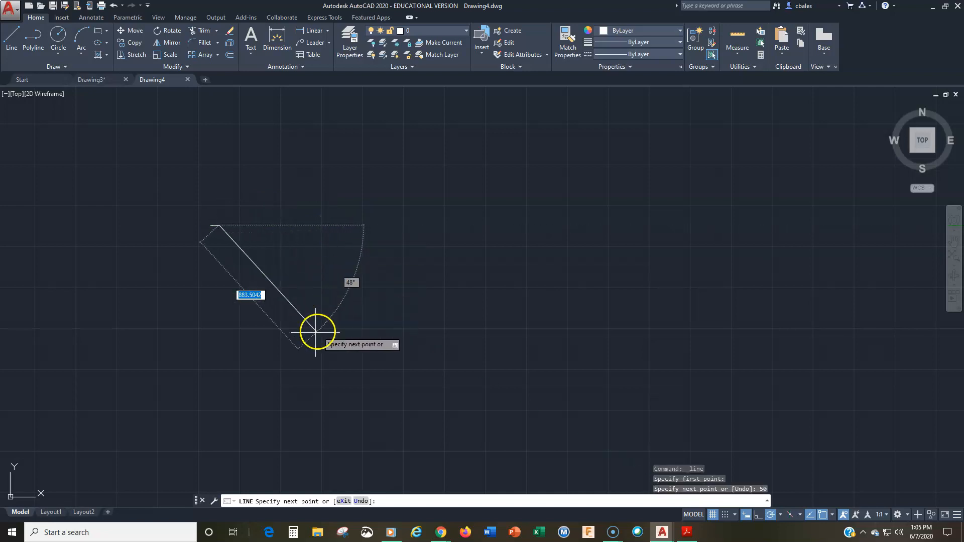
pyautogui.click(218, 339)
pyautogui.press('Return')
# - Inspect the short horizontal line up close and close the second drawing without saving it
pyautogui.scroll(5, 217, 274)
pyautogui.scroll(-5, 482, 385)
pyautogui.scroll(2, 454, 245)
pyautogui.moveTo(454, 246); pyautogui.dragTo(440, 287, button='middle')
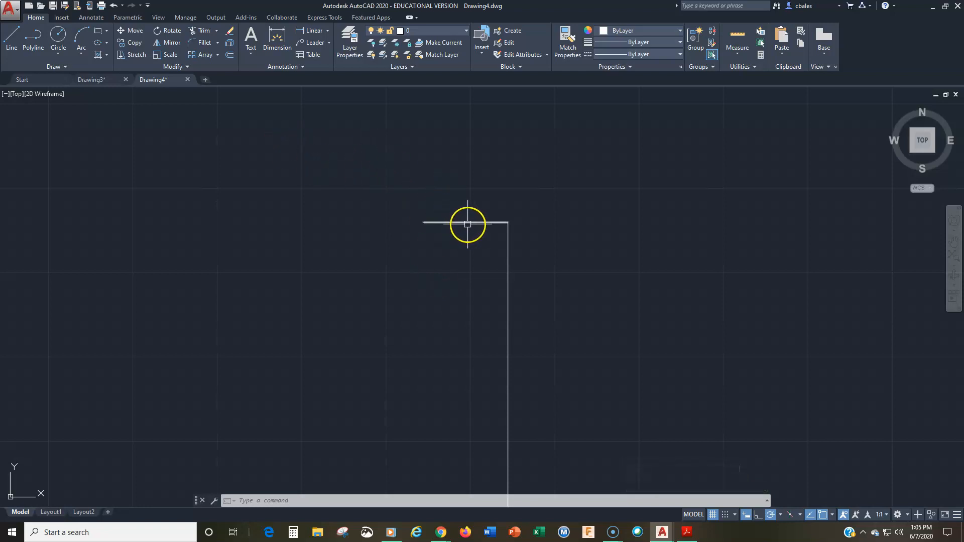
pyautogui.moveTo(468, 224)
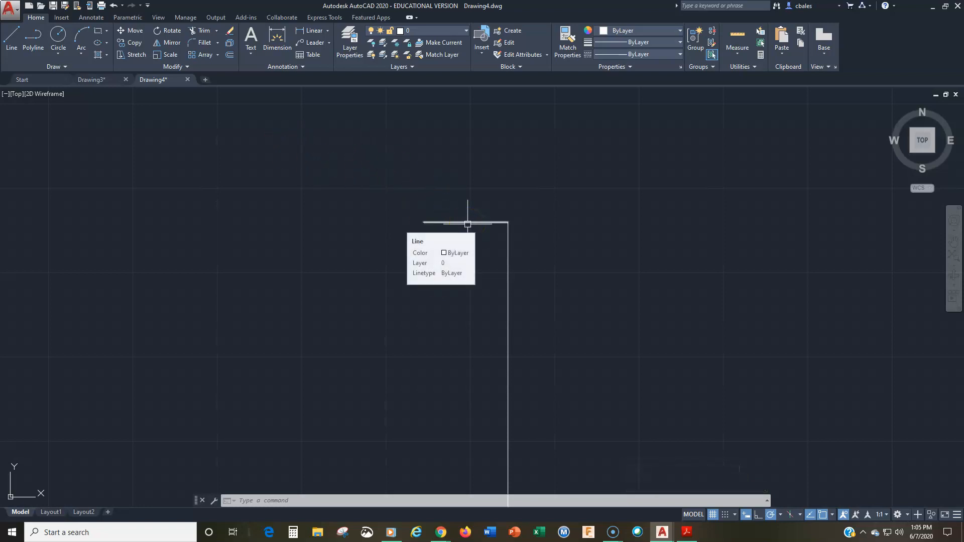
pyautogui.click(188, 79)
pyautogui.click(485, 287)
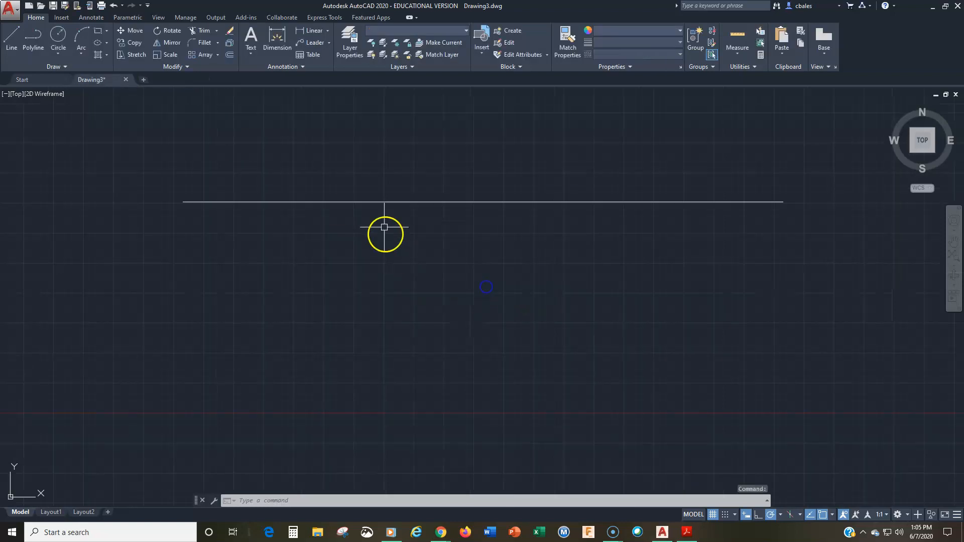
# - Complete a 50-unit square below the existing horizontal line, drawing the left, bottom and right sides from its left end back to its right end
pyautogui.scroll(-3, 391, 231)
pyautogui.scroll(1, 400, 236)
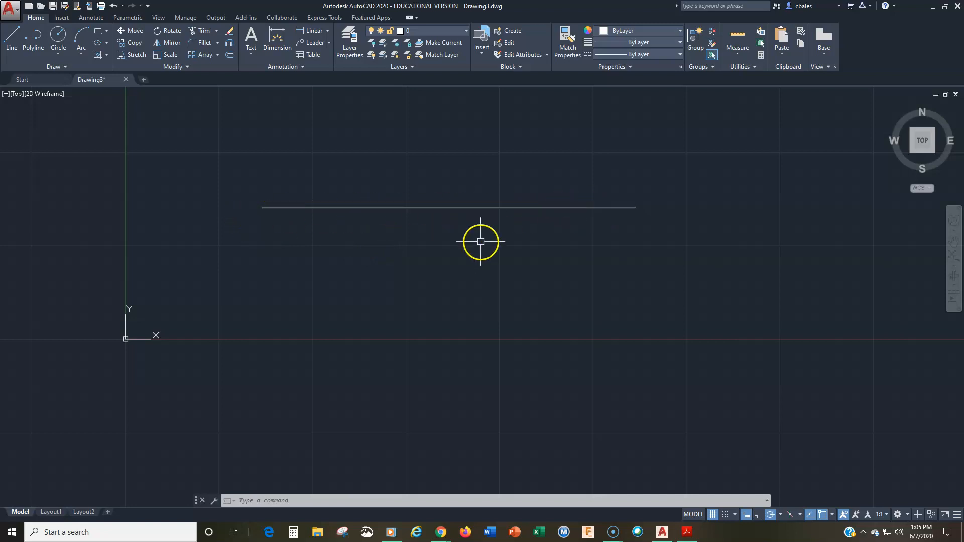
pyautogui.scroll(-2, 439, 264)
pyautogui.moveTo(439, 264); pyautogui.dragTo(353, 223, button='middle')
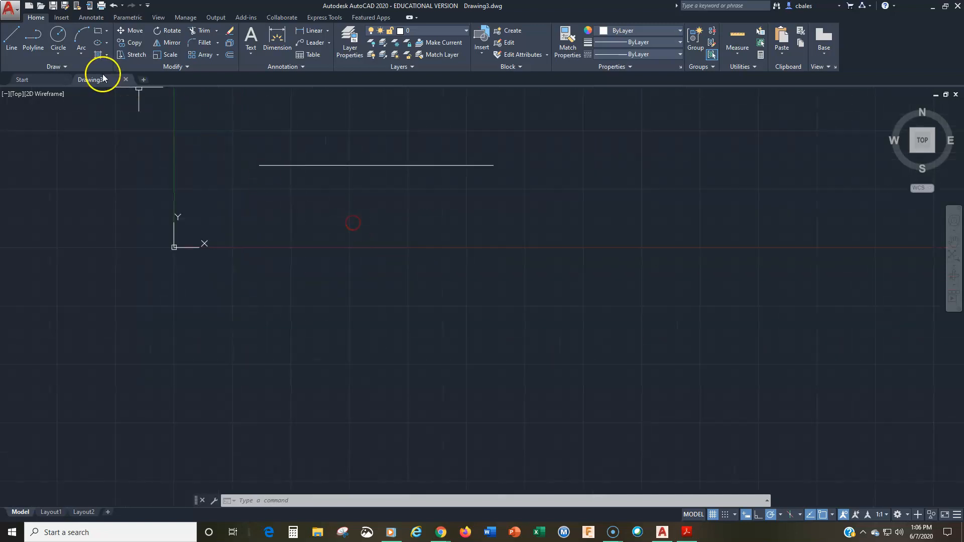
pyautogui.click(12, 40)
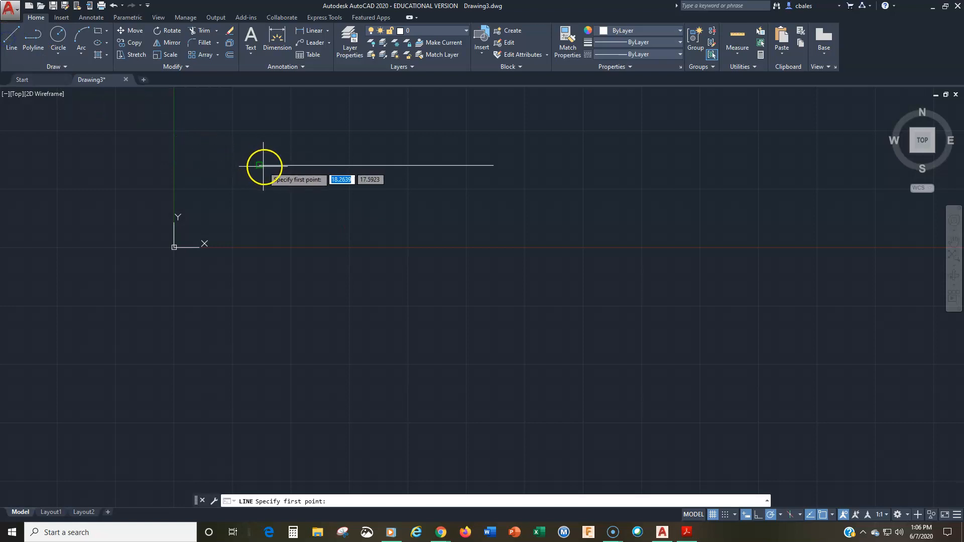
pyautogui.click(260, 165)
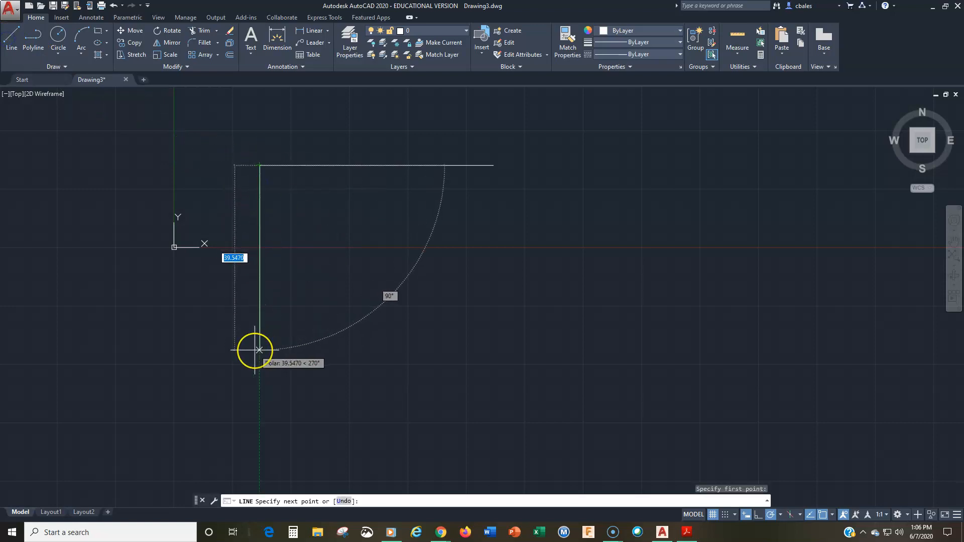
pyautogui.write('50')
pyautogui.press('Return')
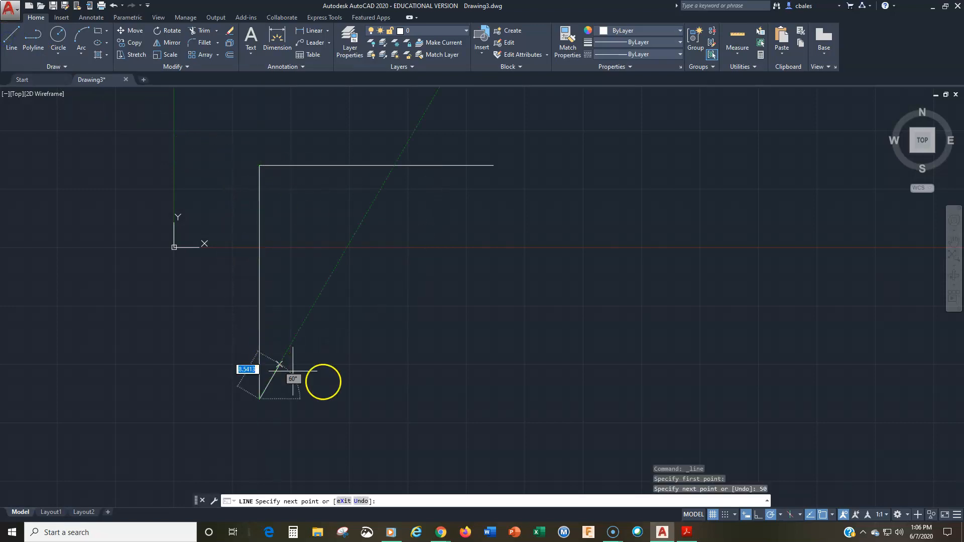
pyautogui.write('50')
pyautogui.press('Return')
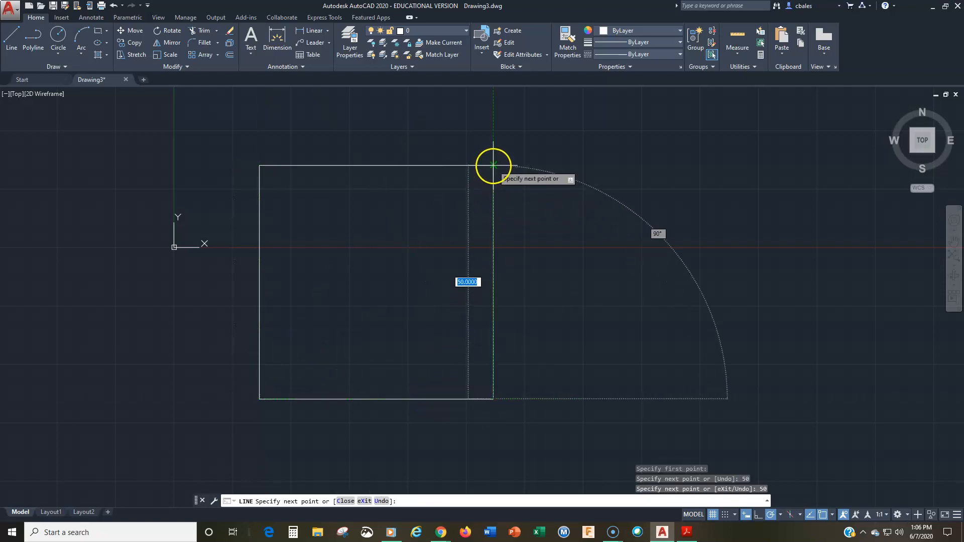
pyautogui.click(494, 165)
pyautogui.press('Return')
# - Offset the square's right side 50 units to the right and its top side 50 units upward
pyautogui.scroll(-2, 450, 273)
pyautogui.moveTo(450, 272); pyautogui.dragTo(362, 272, button='middle')
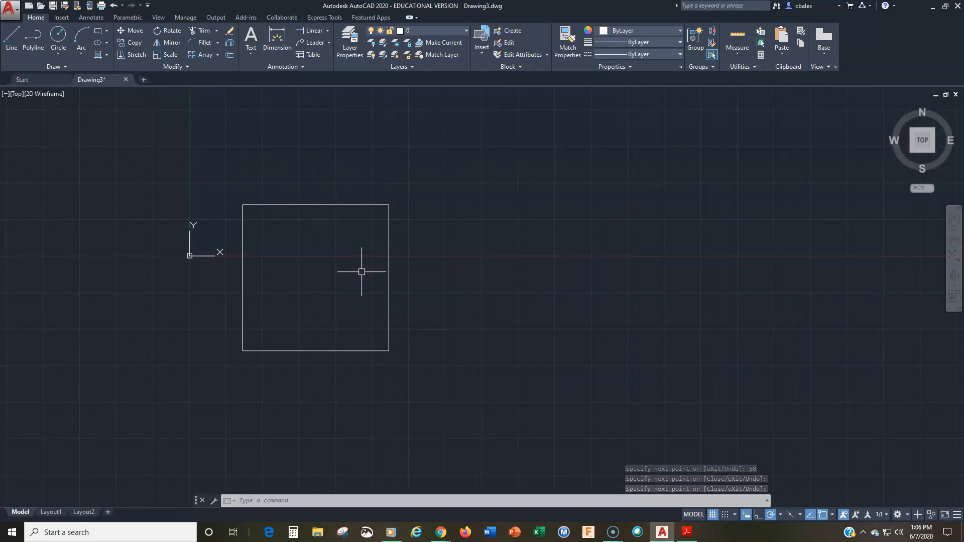
pyautogui.write('o')
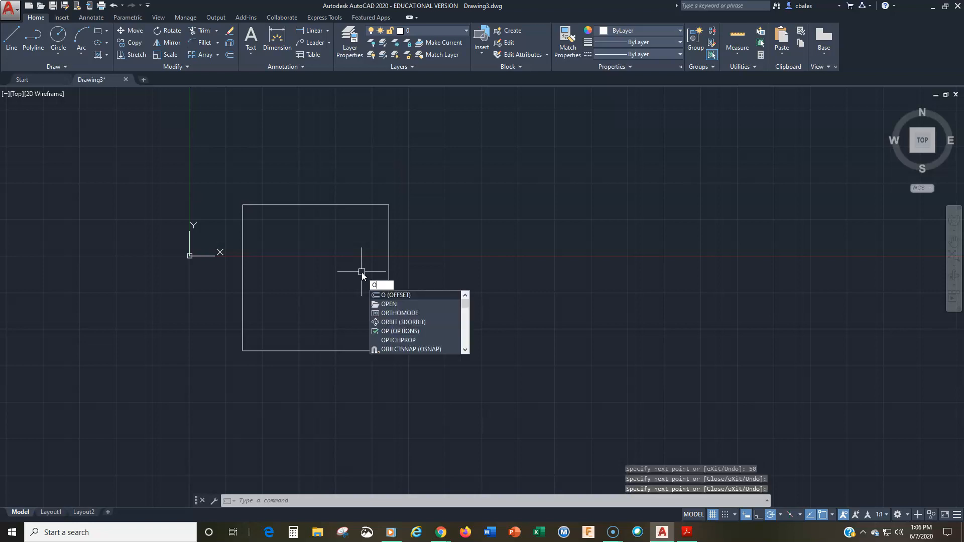
pyautogui.press('Return')
pyautogui.write('50')
pyautogui.press('Return')
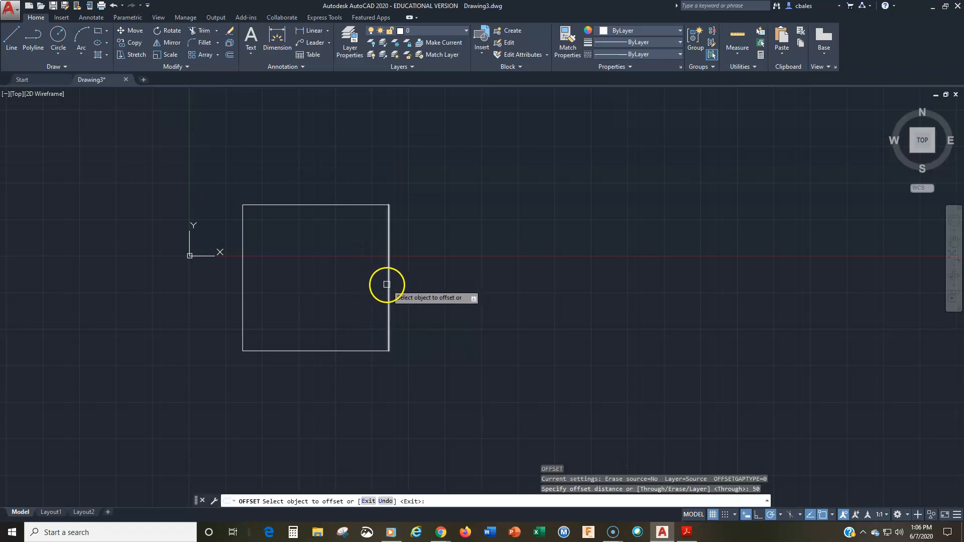
pyautogui.click(389, 282)
pyautogui.click(400, 284)
pyautogui.click(355, 206)
pyautogui.click(352, 178)
pyautogui.moveTo(362, 181); pyautogui.dragTo(373, 271, button='middle')
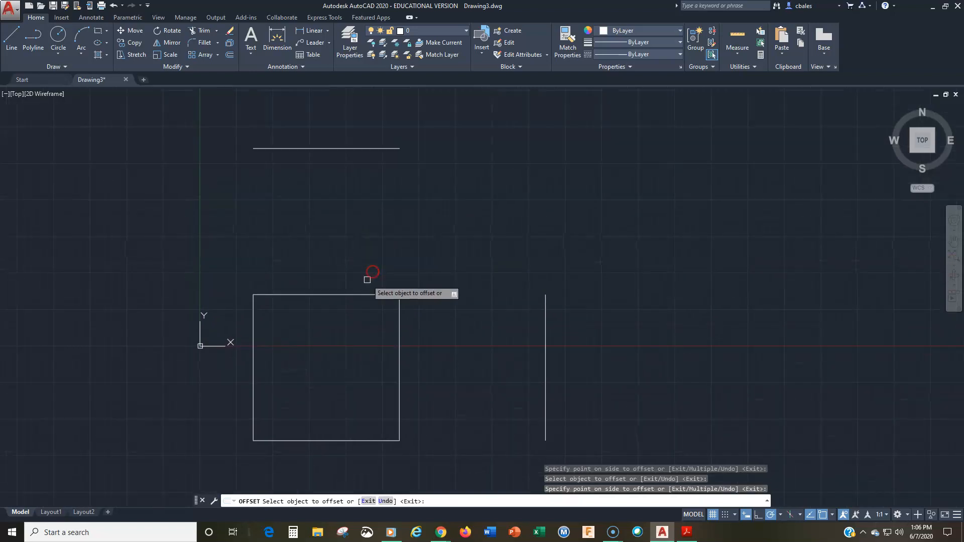
pyautogui.press('Return')
# - Extend the square's left and right sides up to the upper offset line, and its bottom and top sides to the right offset line
pyautogui.write('ex')
pyautogui.press('Return')
pyautogui.press('Return')
pyautogui.click(254, 314)
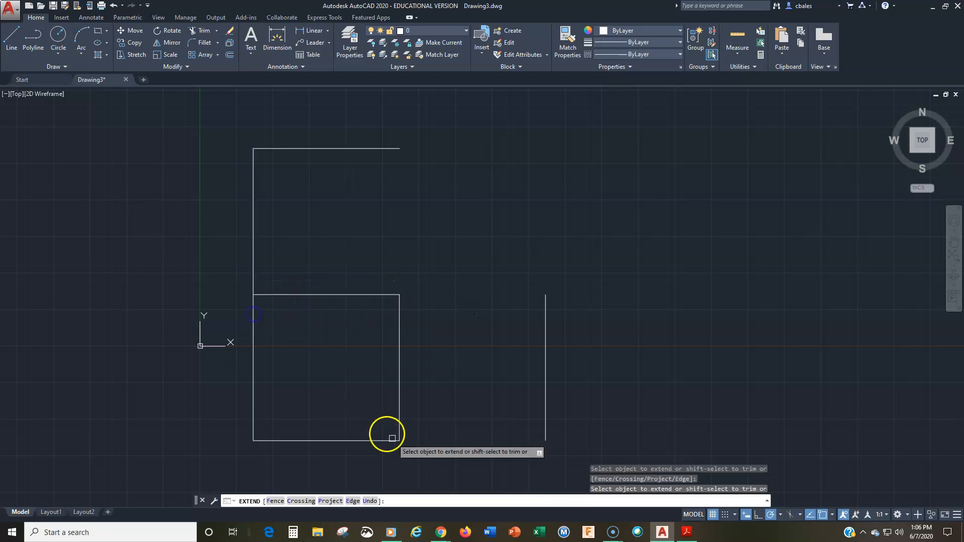
pyautogui.click(387, 440)
pyautogui.click(377, 295)
pyautogui.click(400, 301)
pyautogui.press('Return')
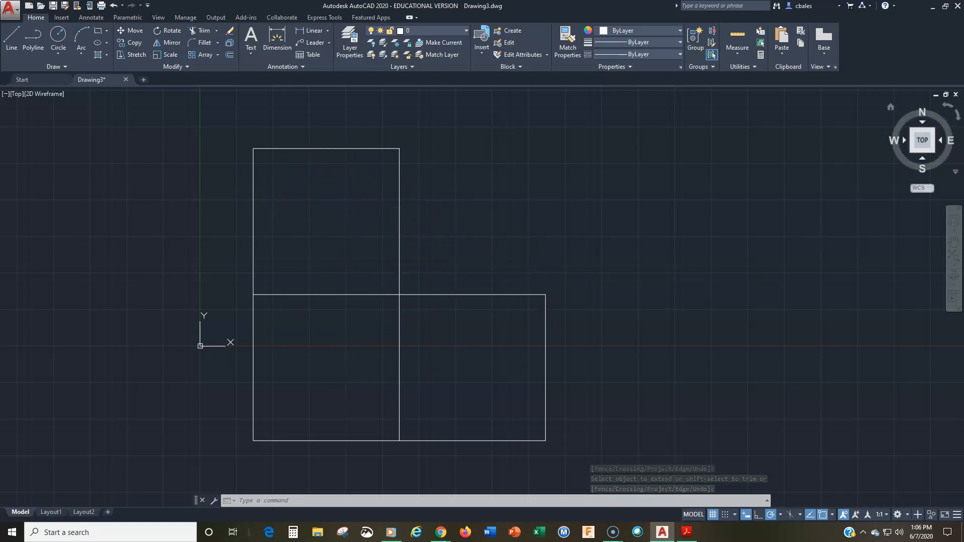
# - Bring the 1.6M Anchor Plate PDF over the drawing to check its layout and dimensions, and move it away again
pyautogui.moveTo(963, 49); pyautogui.dragTo(478, 36)
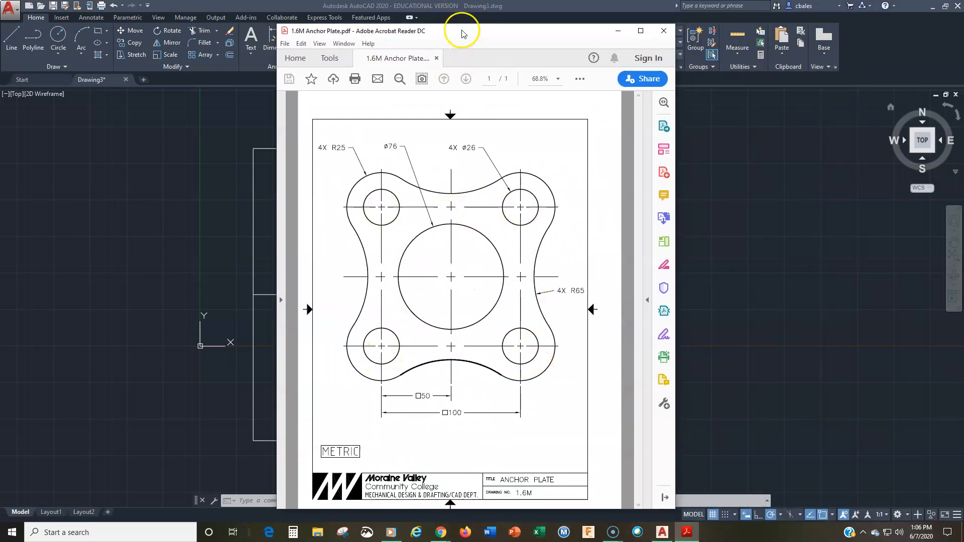
pyautogui.moveTo(462, 33); pyautogui.dragTo(963, 36)
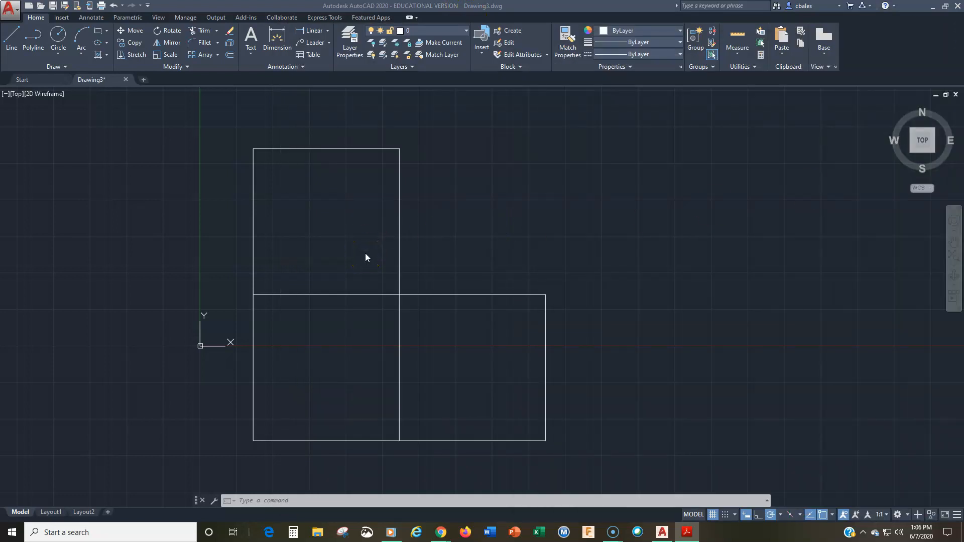
pyautogui.scroll(-2, 365, 254)
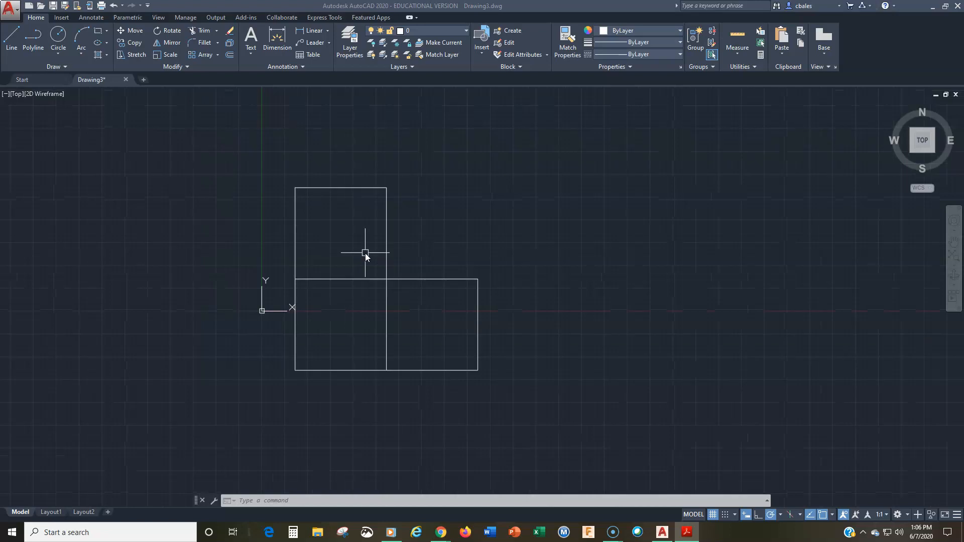
pyautogui.scroll(2, 366, 253)
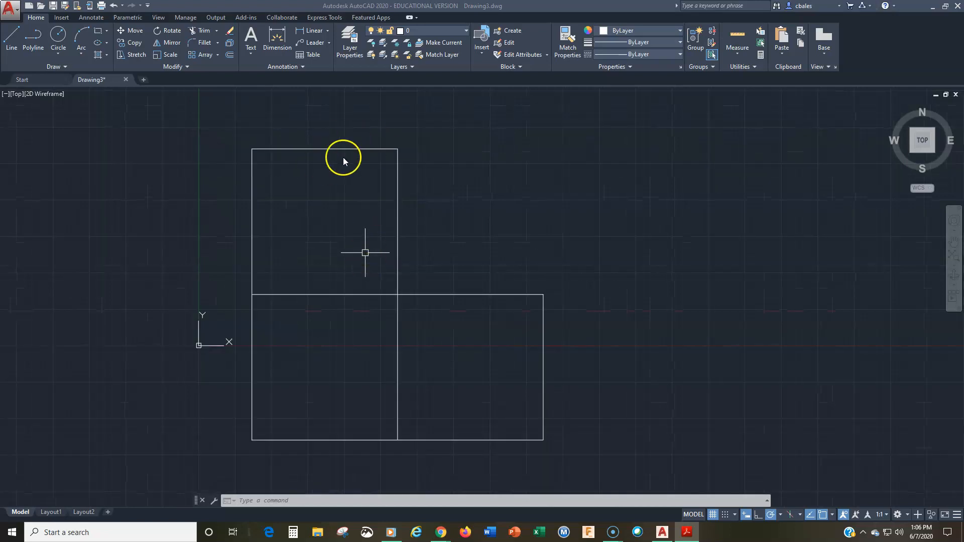
# - Erase all the lines of the L-shaped layout with a crossing selection
pyautogui.click(611, 120)
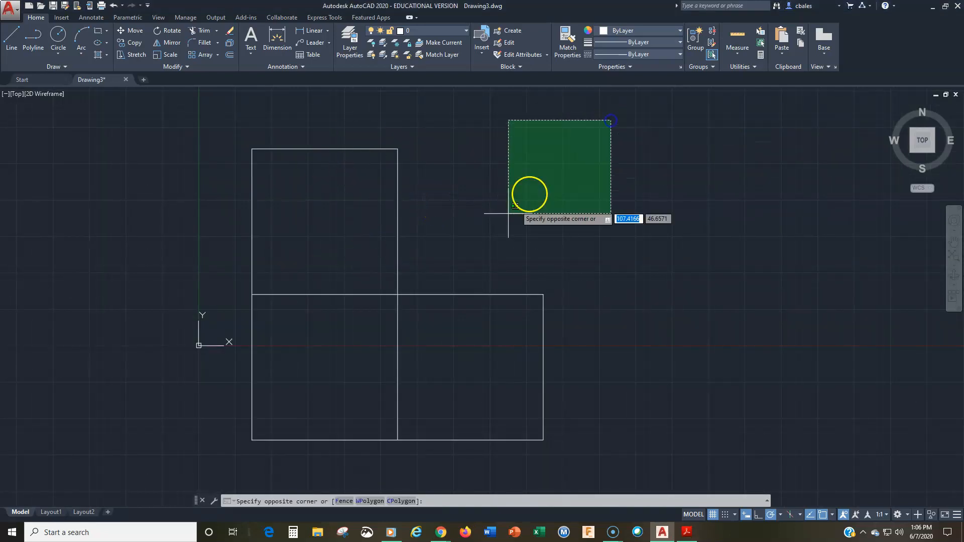
pyautogui.click(237, 455)
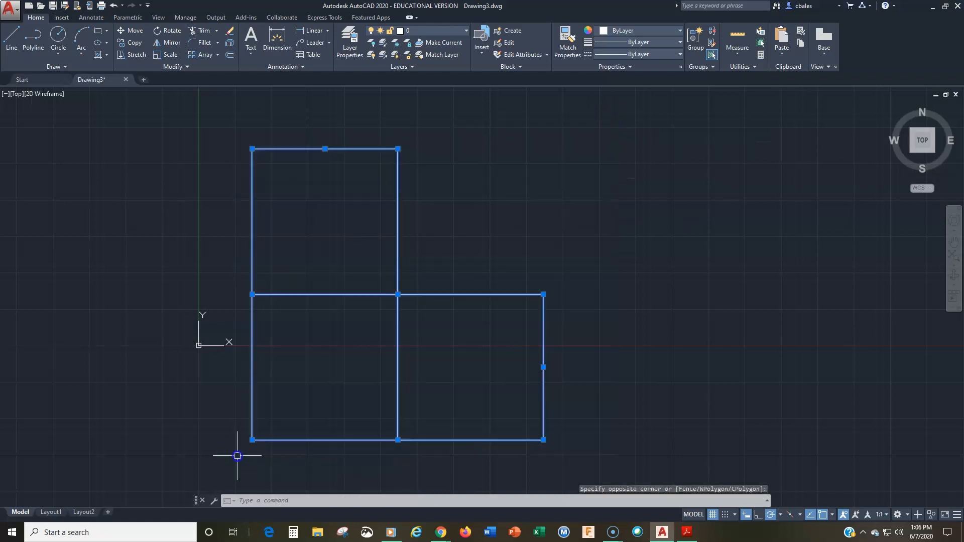
pyautogui.press('Delete')
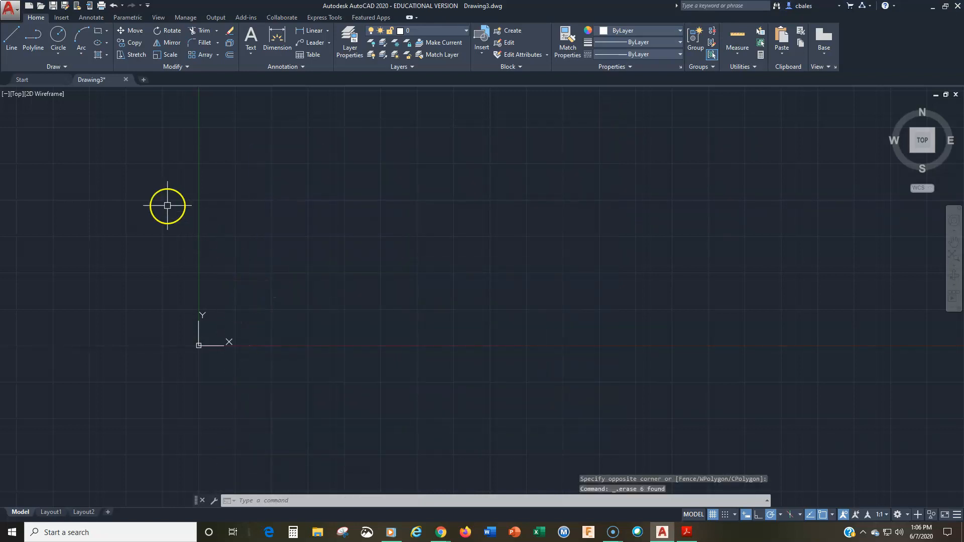
# - Draw a horizontal and a vertical construction line crossing at one point in the empty drawing
pyautogui.click(54, 67)
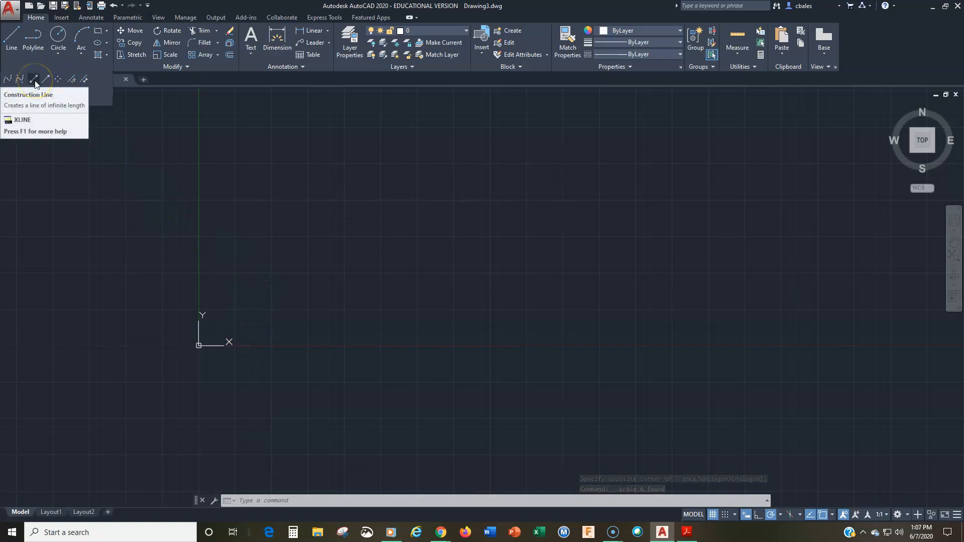
pyautogui.click(33, 79)
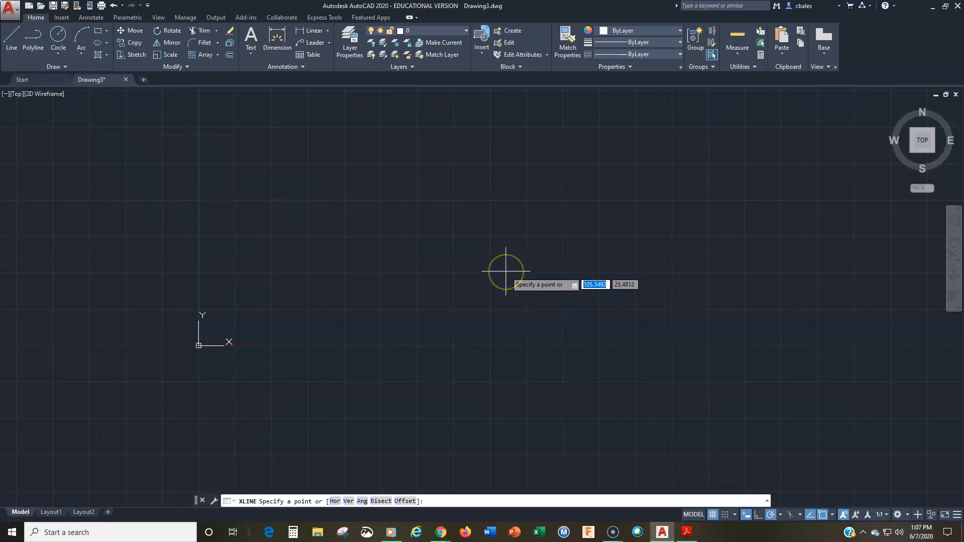
pyautogui.moveTo(556, 252); pyautogui.dragTo(519, 317, button='middle')
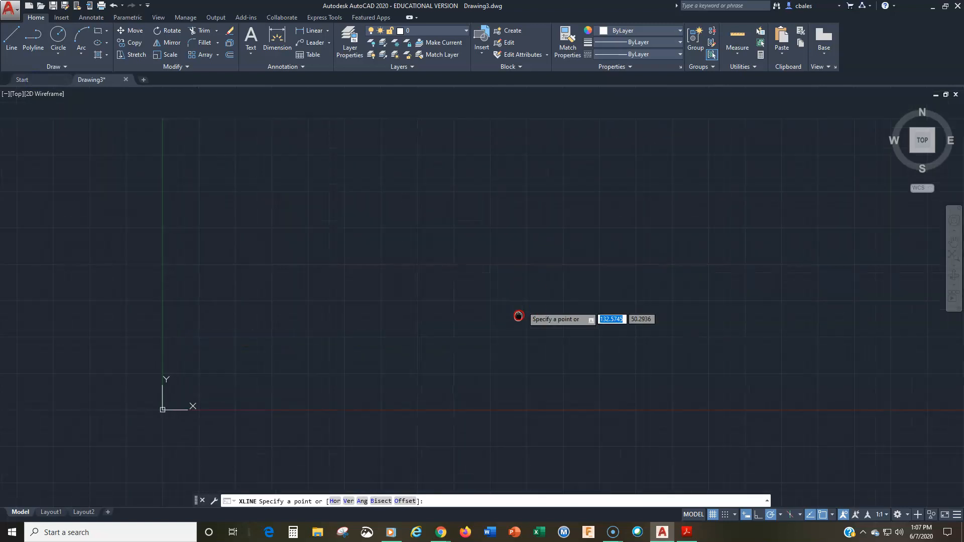
pyautogui.click(512, 256)
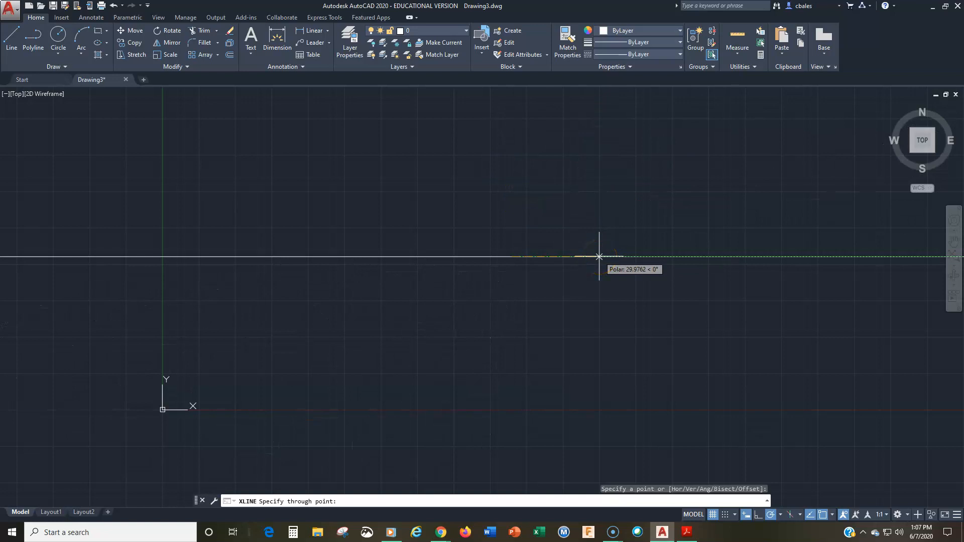
pyautogui.click(599, 256)
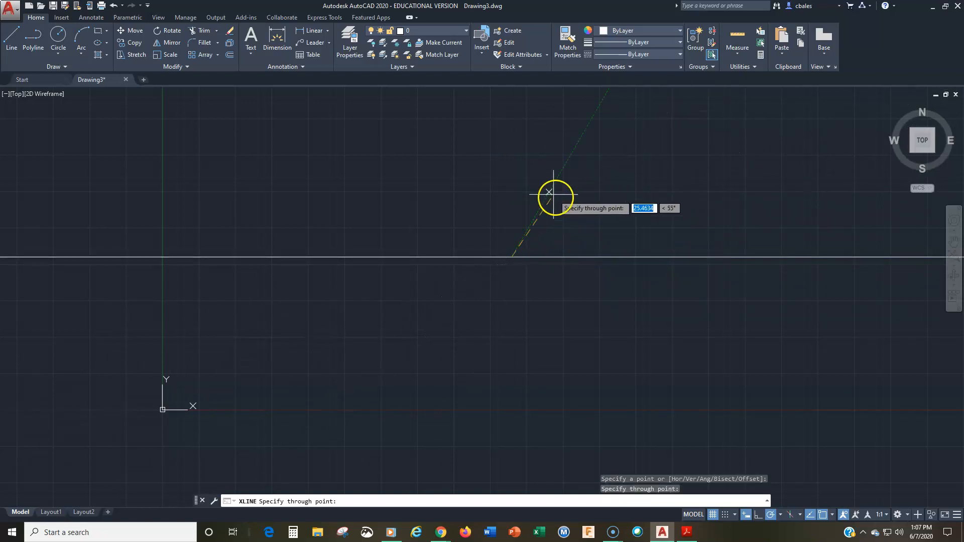
pyautogui.click(512, 174)
pyautogui.press('Escape')
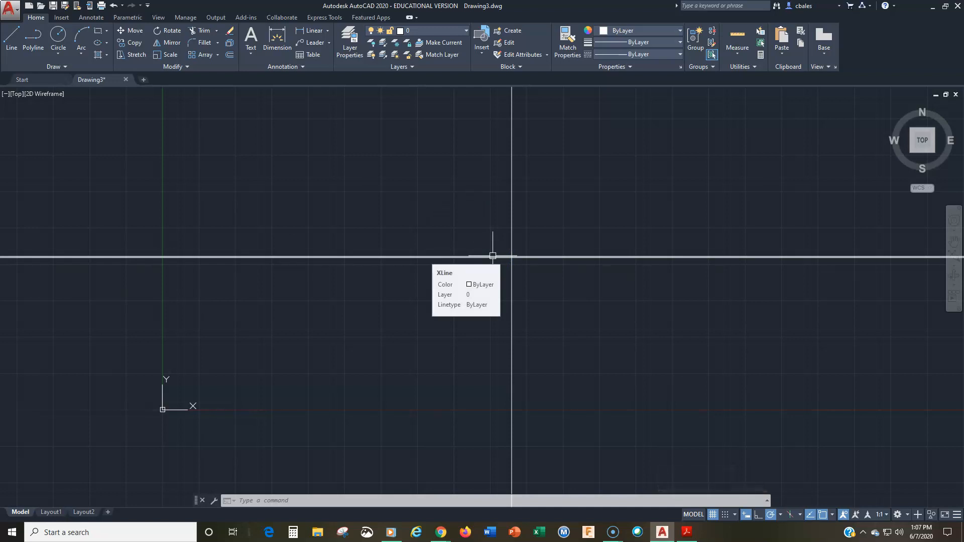
# - Offset the vertical construction line 5 units to both its right and left sides
pyautogui.write('o')
pyautogui.press('Return')
pyautogui.write('5')
pyautogui.press('Return')
pyautogui.click(511, 230)
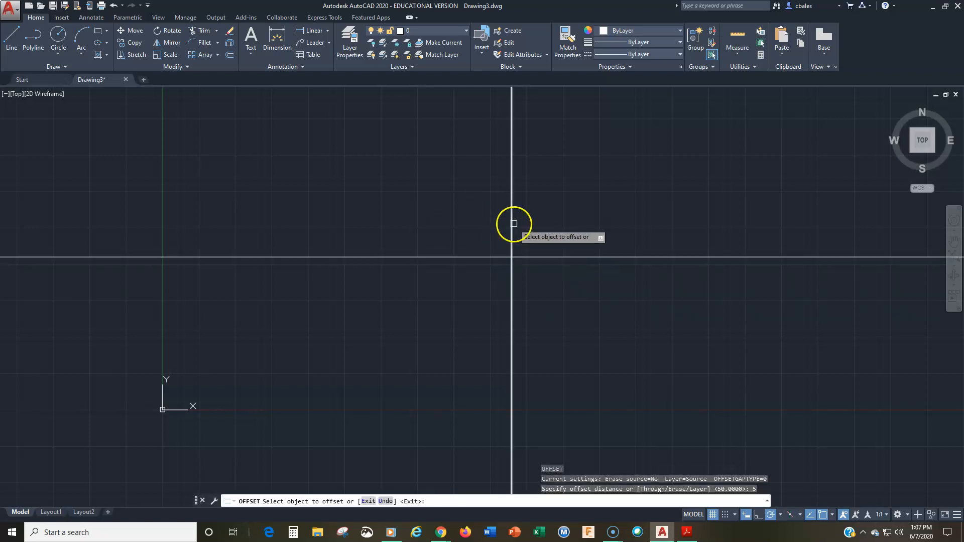
pyautogui.click(530, 226)
pyautogui.click(510, 226)
pyautogui.click(477, 224)
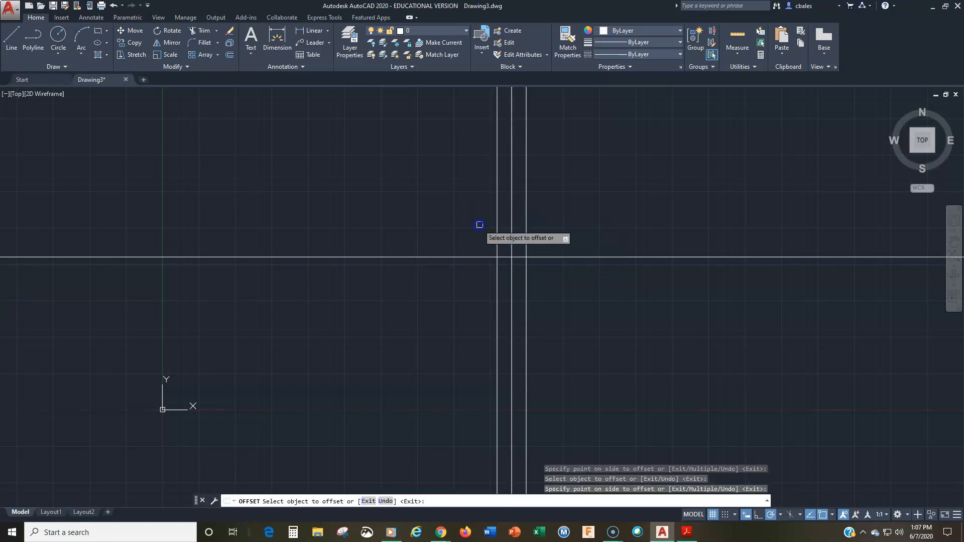
# - Offset the horizontal construction line by the same distance above and below, and end the Offset command
pyautogui.click(475, 256)
pyautogui.click(476, 243)
pyautogui.click(476, 256)
pyautogui.click(475, 273)
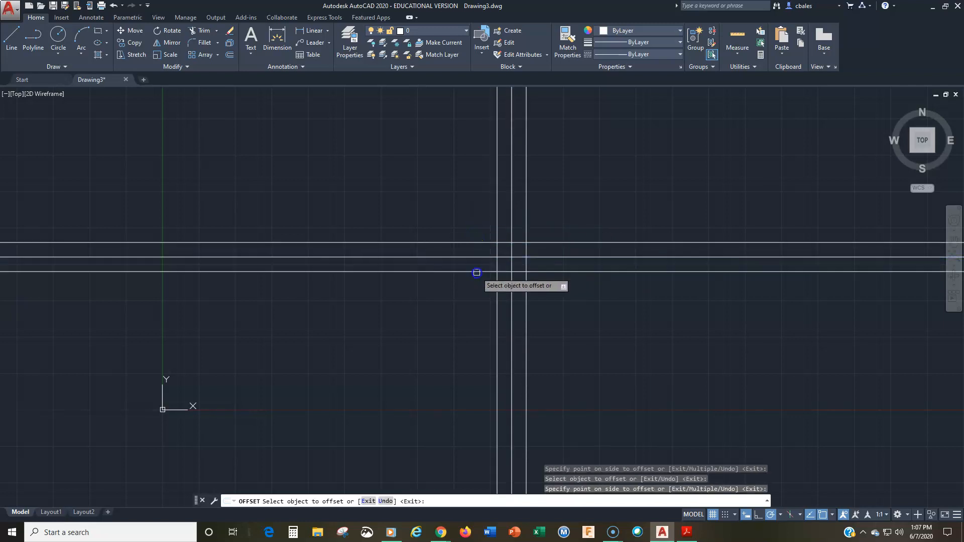
pyautogui.scroll(2, 503, 271)
pyautogui.scroll(5, 503, 273)
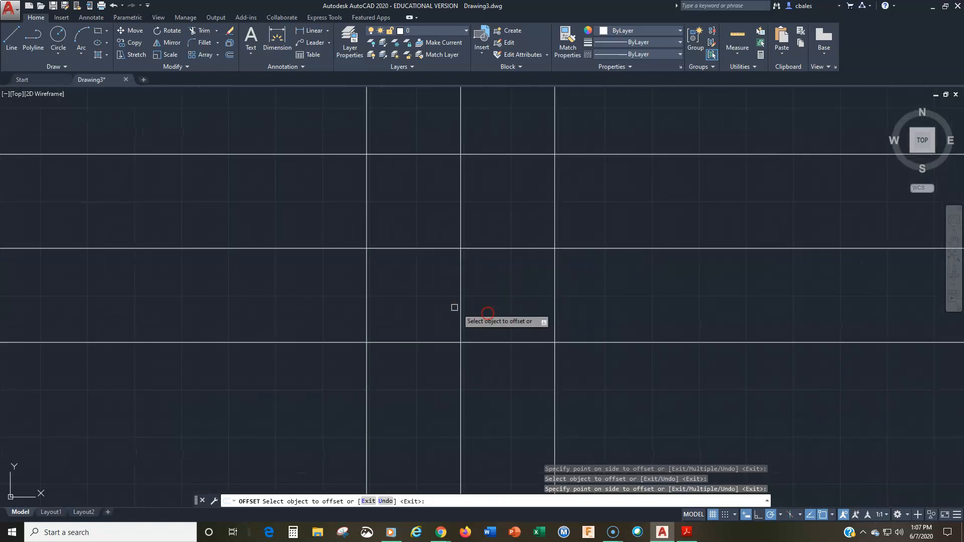
pyautogui.press('Escape')
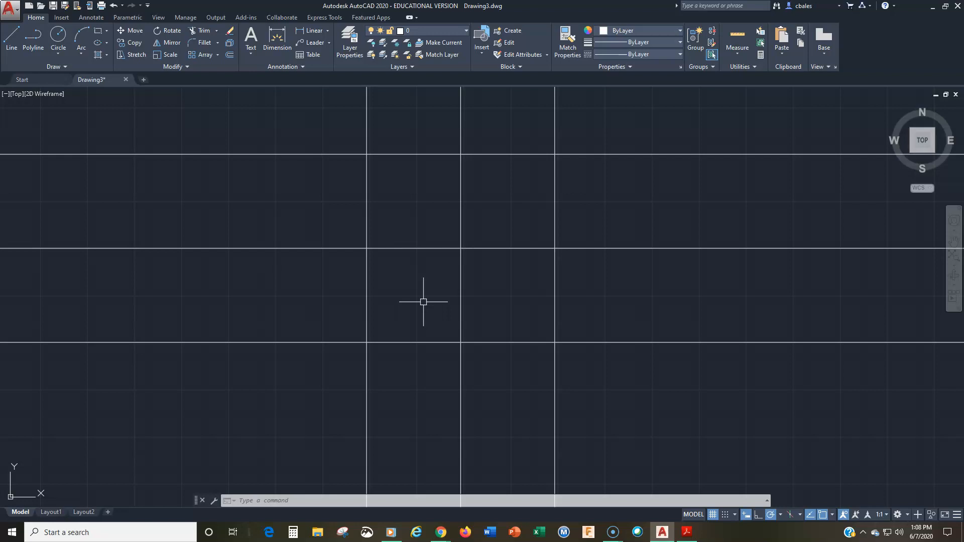
# - Draw a circle of diameter 76 centred on the intersection of the middle horizontal and vertical construction lines
pyautogui.scroll(2, 484, 201)
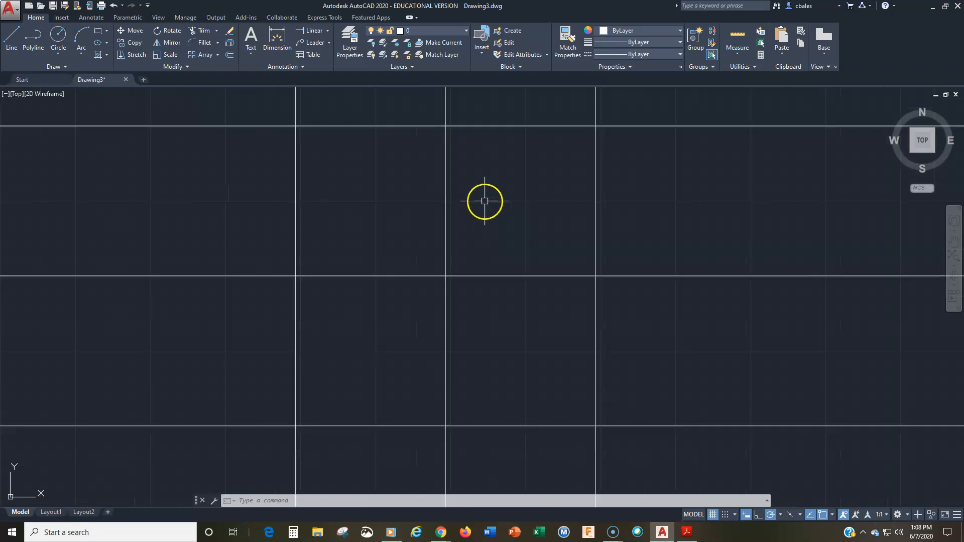
pyautogui.moveTo(484, 200); pyautogui.dragTo(472, 240, button='middle')
pyautogui.moveTo(424, 274); pyautogui.dragTo(430, 253, button='middle')
pyautogui.scroll(-2, 429, 253)
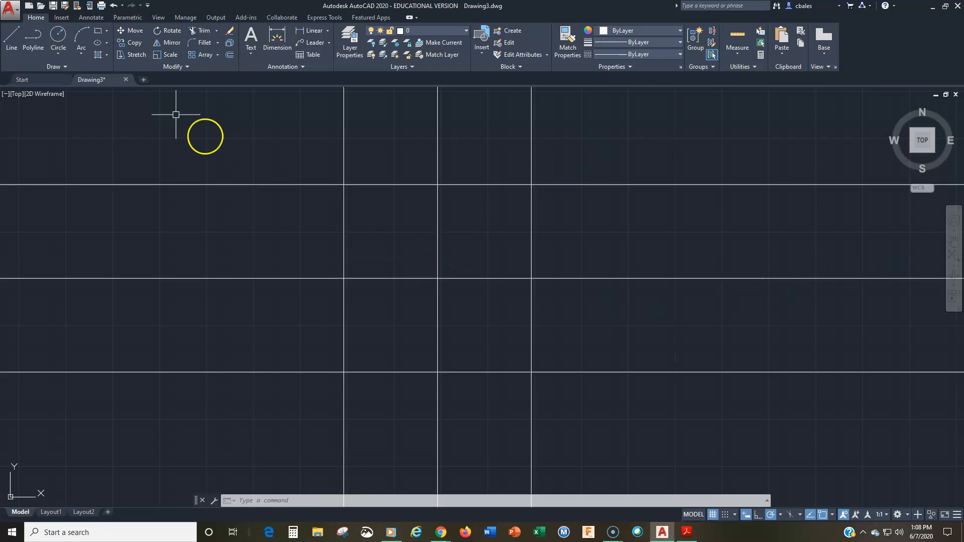
pyautogui.click(57, 62)
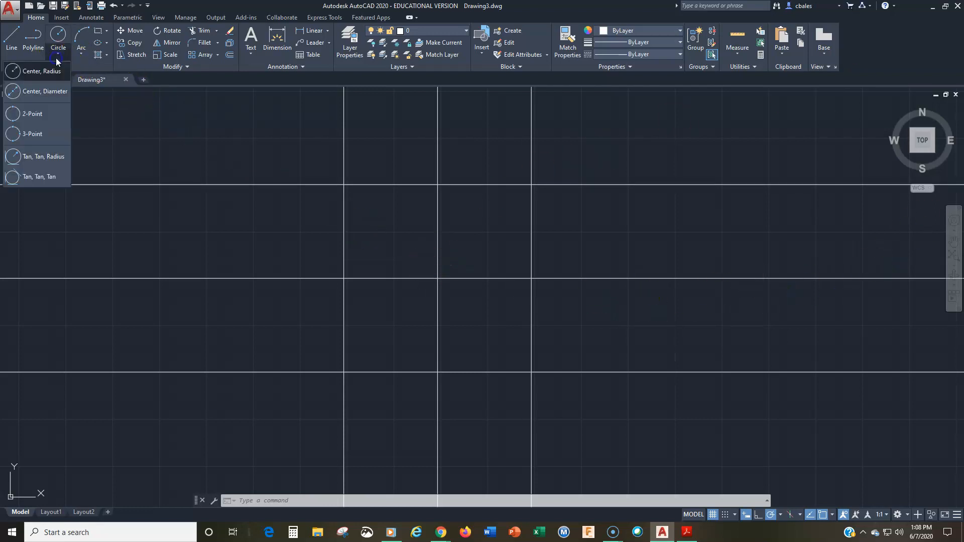
pyautogui.click(44, 94)
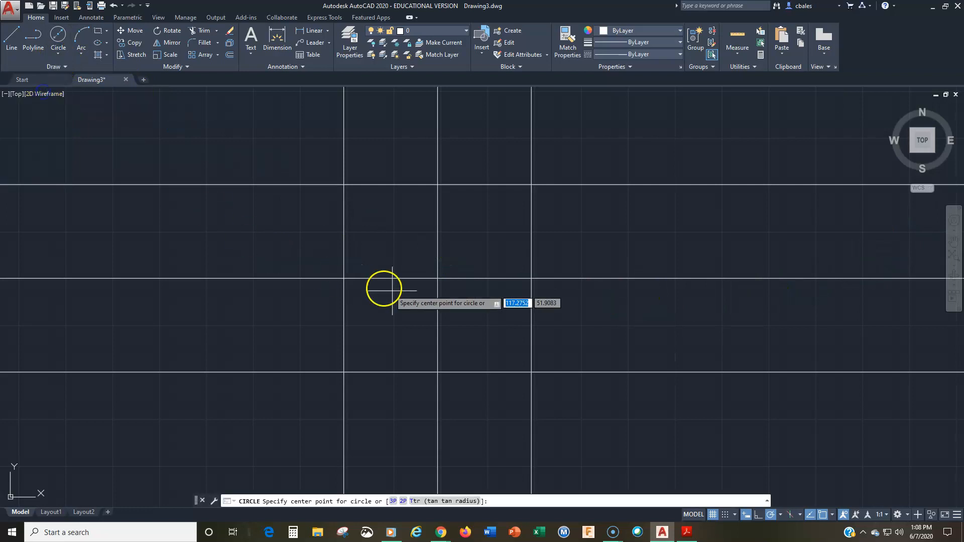
pyautogui.click(437, 278)
pyautogui.write('76')
pyautogui.press('Return')
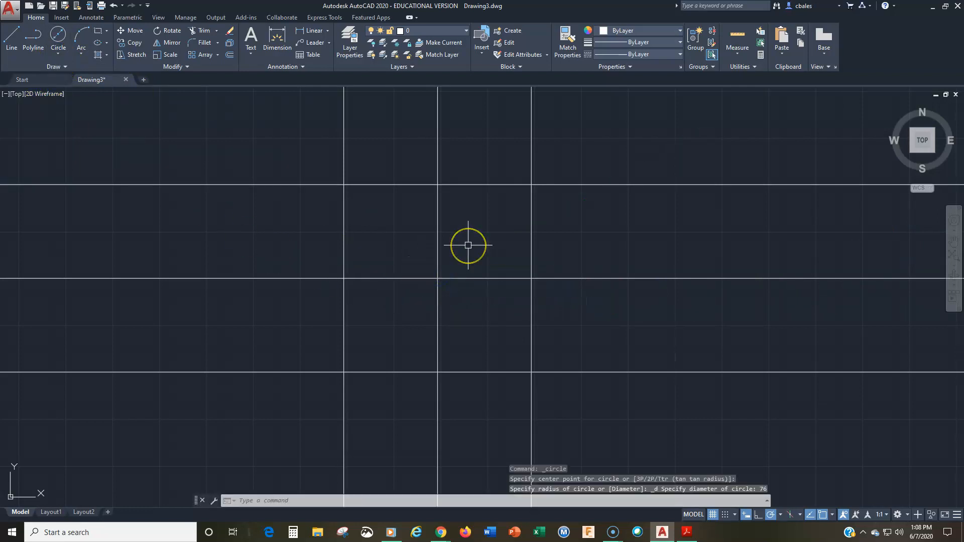
# - Erase the four offset construction lines surrounding the central crossing, keeping the middle horizontal and vertical lines
pyautogui.write('z')
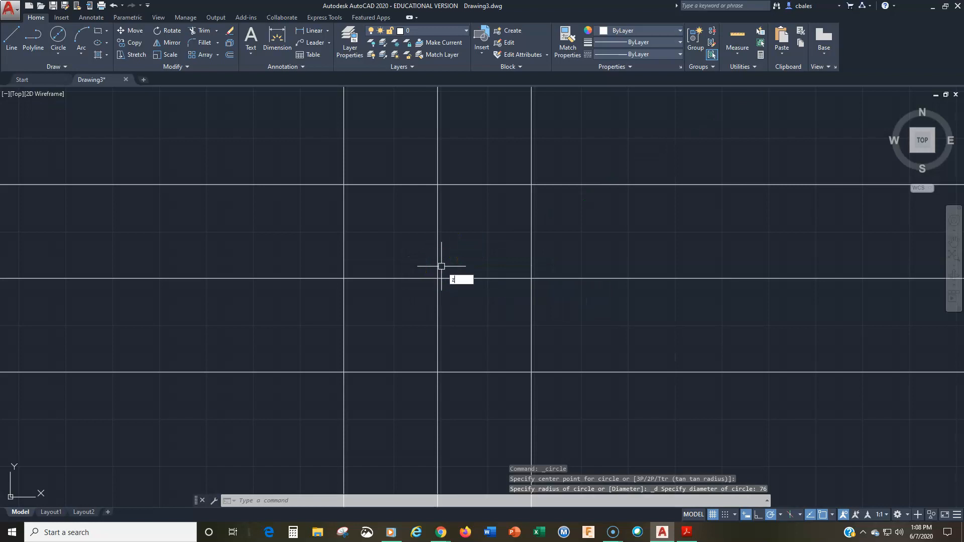
pyautogui.press('Return')
pyautogui.write('e')
pyautogui.press('Return')
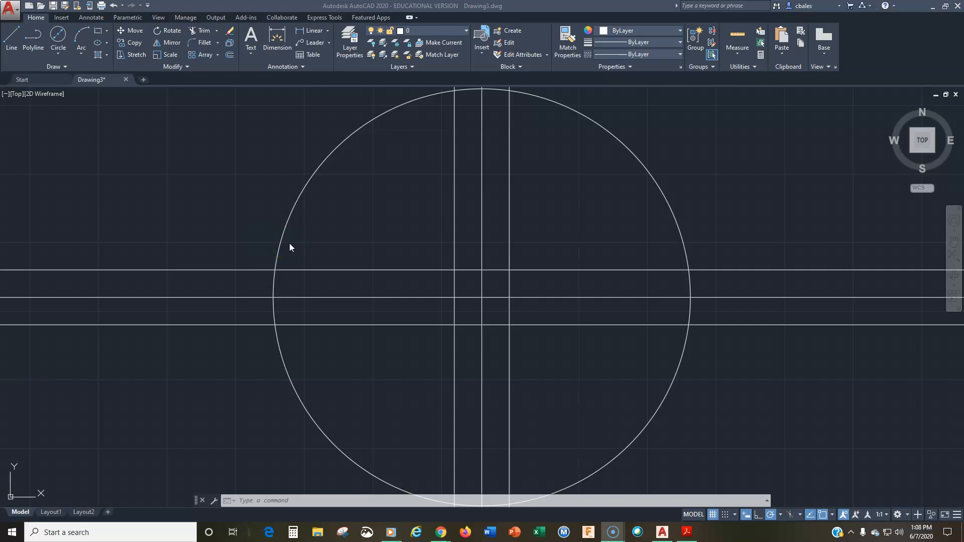
pyautogui.scroll(8, 447, 295)
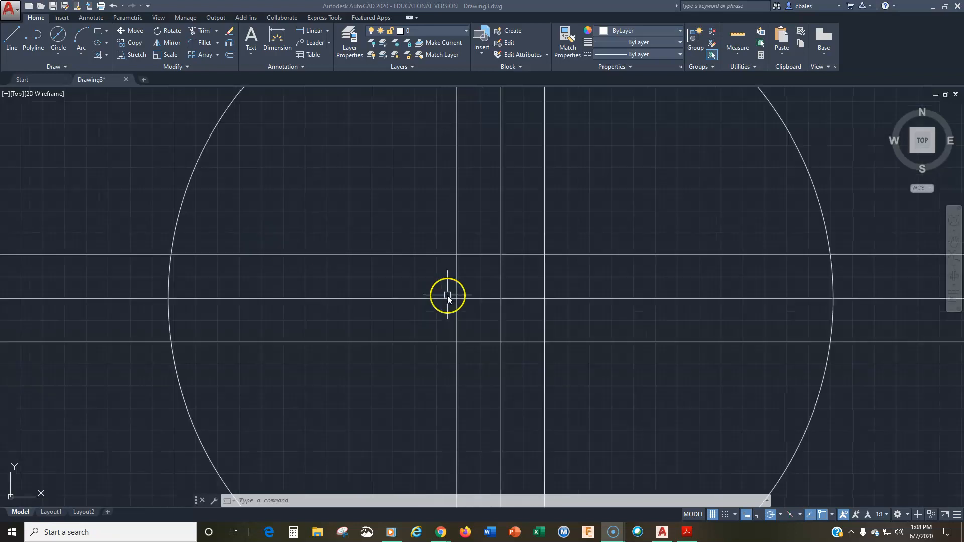
pyautogui.moveTo(478, 277)
pyautogui.mouseDown(button='middle')
pyautogui.moveTo(370, 272)
pyautogui.moveTo(383, 282)
pyautogui.mouseUp(button='middle')
pyautogui.scroll(-2, 420, 282)
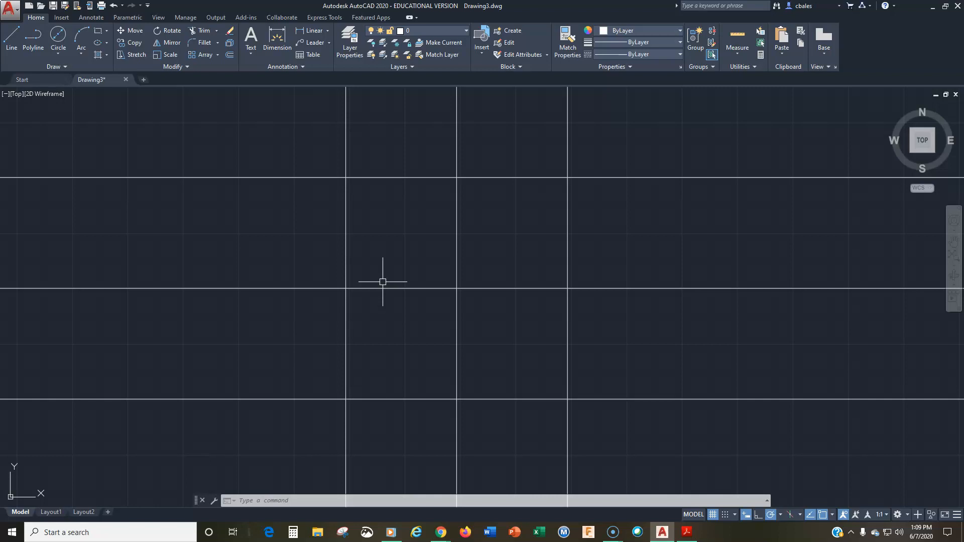
pyautogui.press('e')
pyautogui.press('Return')
pyautogui.click(618, 140)
pyautogui.click(534, 209)
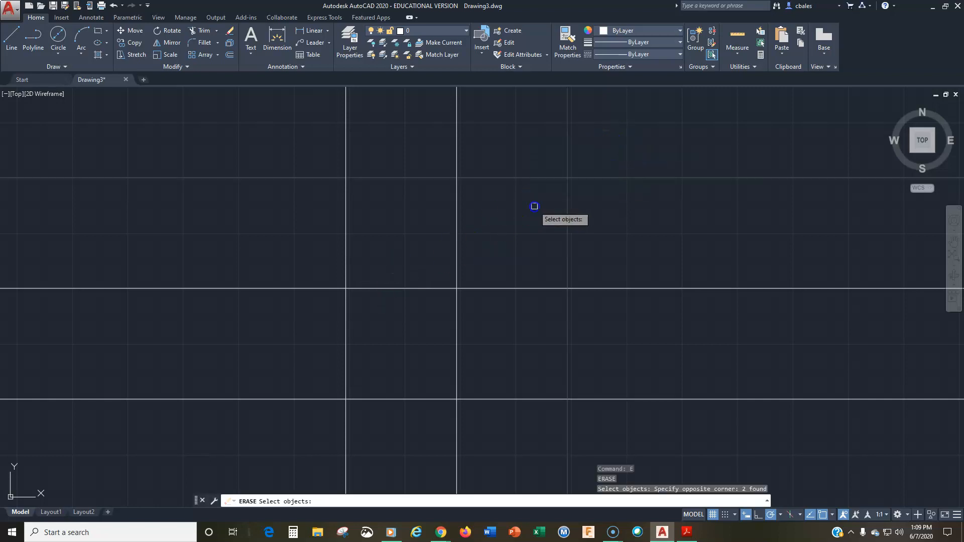
pyautogui.click(404, 363)
pyautogui.click(320, 415)
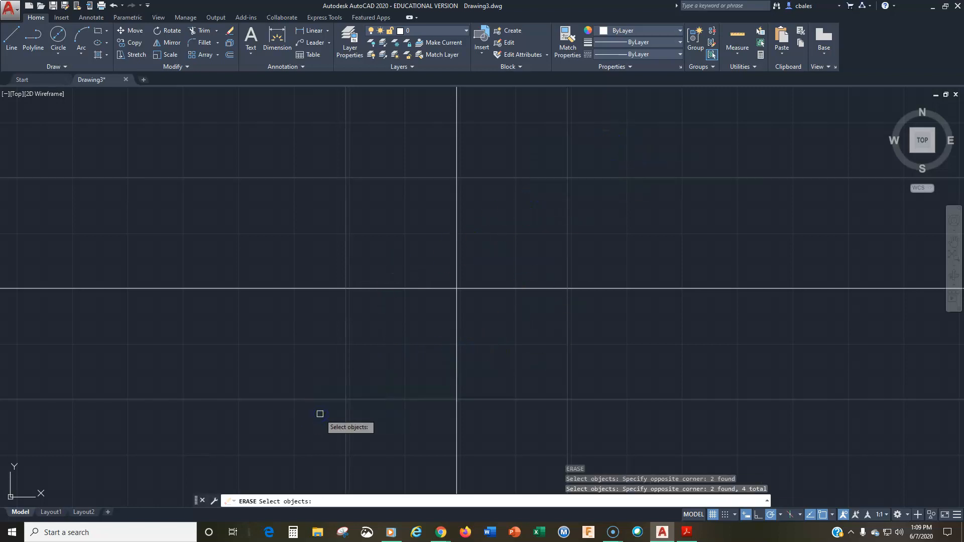
pyautogui.press('Return')
# - Offset the vertical construction line through the large circle's centre 50 units to both its right and left sides
pyautogui.scroll(-5, 371, 379)
pyautogui.moveTo(372, 380); pyautogui.dragTo(462, 287, button='middle')
pyautogui.scroll(-3, 441, 307)
pyautogui.scroll(1, 436, 318)
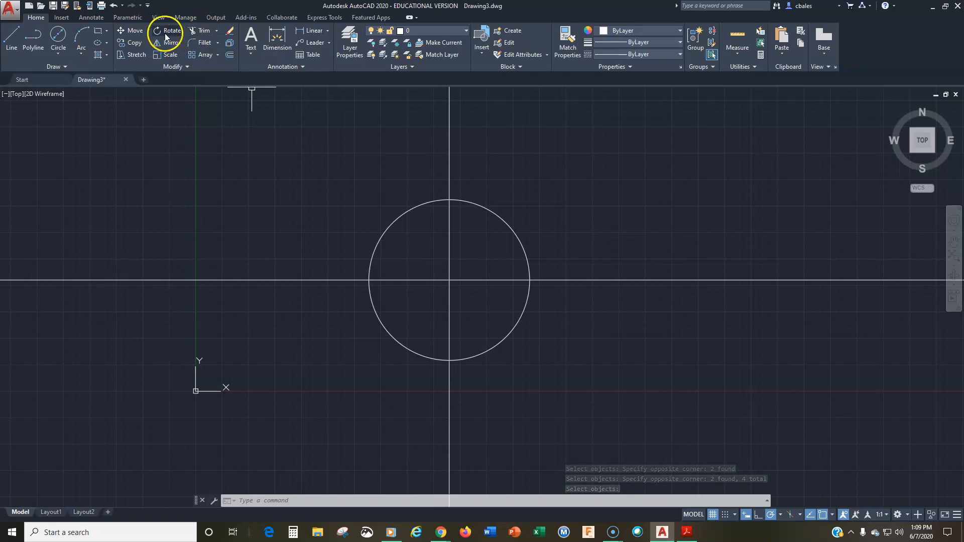
pyautogui.click(231, 55)
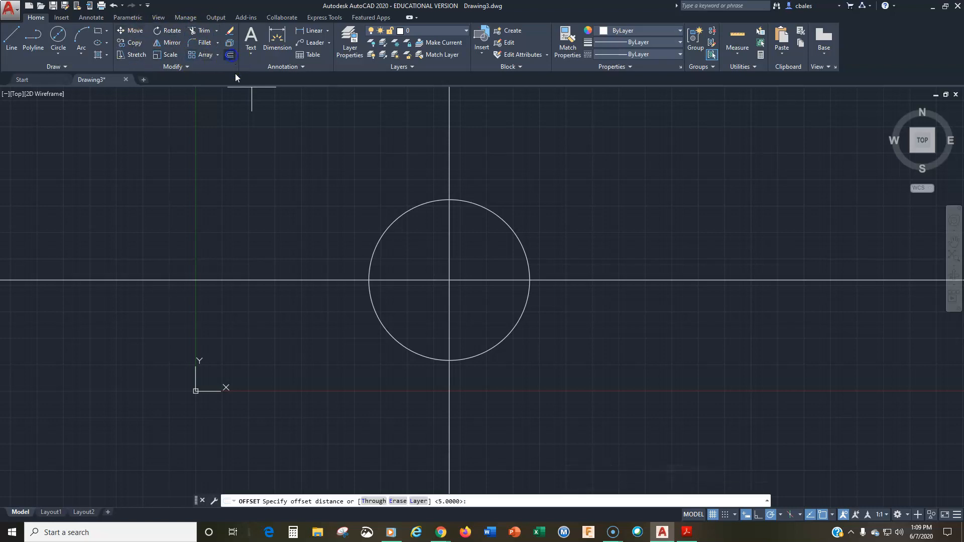
pyautogui.write('50')
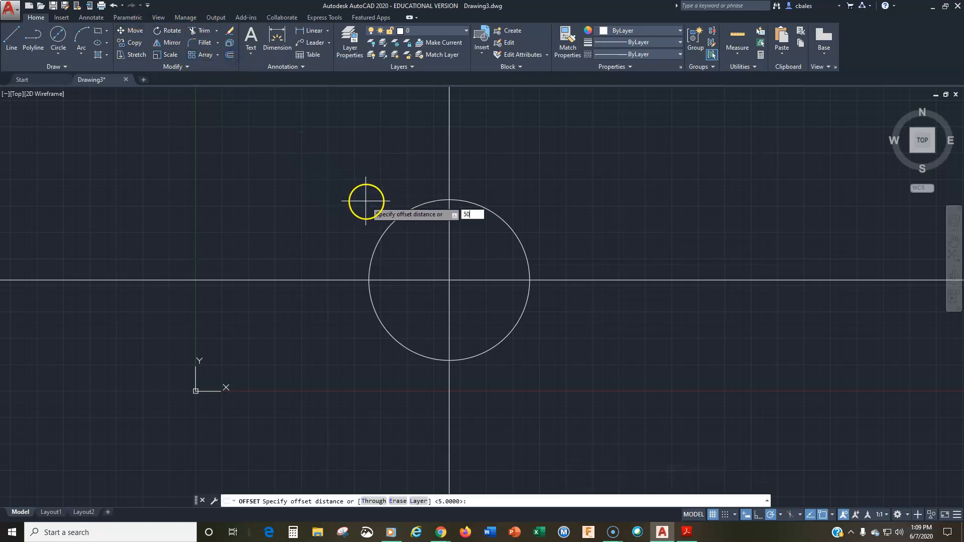
pyautogui.press('Return')
pyautogui.click(449, 254)
pyautogui.click(458, 262)
pyautogui.click(450, 261)
pyautogui.click(441, 261)
# - Offset the horizontal construction line through the large circle's centre by the same distance above and below, and end the Offset command
pyautogui.click(415, 280)
pyautogui.click(415, 251)
pyautogui.click(415, 279)
pyautogui.click(417, 310)
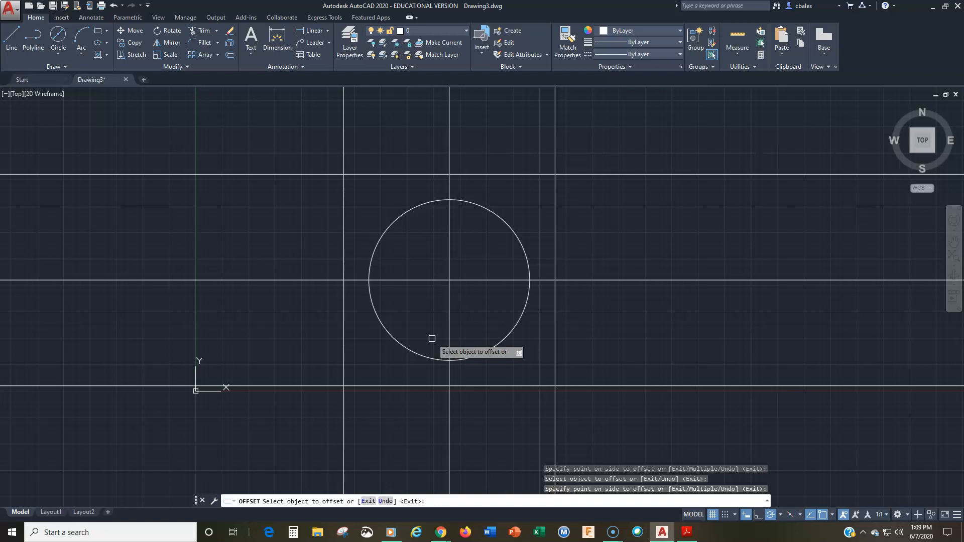
pyautogui.press('Escape')
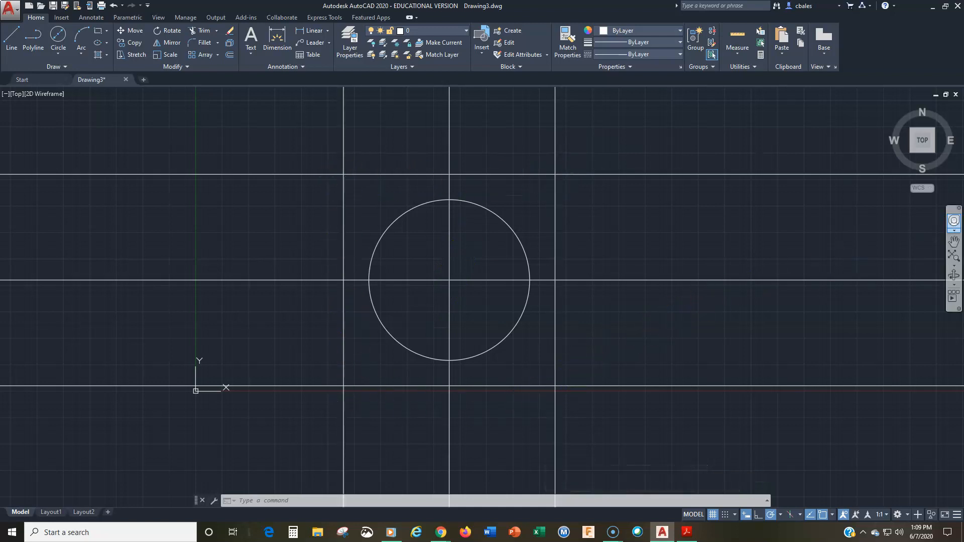
# - Draw a circle of diameter 26 centred on the upper-right intersection of the offset construction lines
pyautogui.click(58, 35)
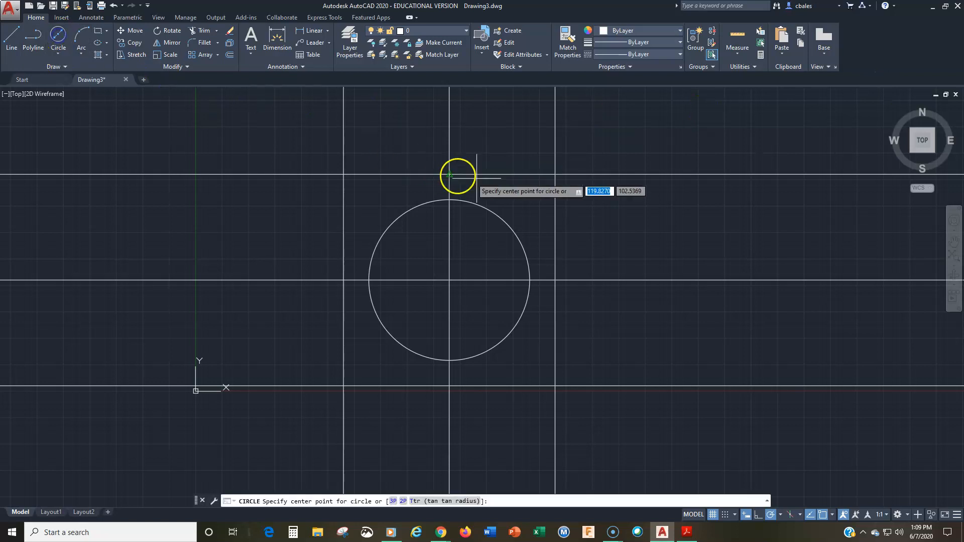
pyautogui.click(555, 174)
pyautogui.write('d')
pyautogui.press('Return')
pyautogui.write('26')
pyautogui.press('Return')
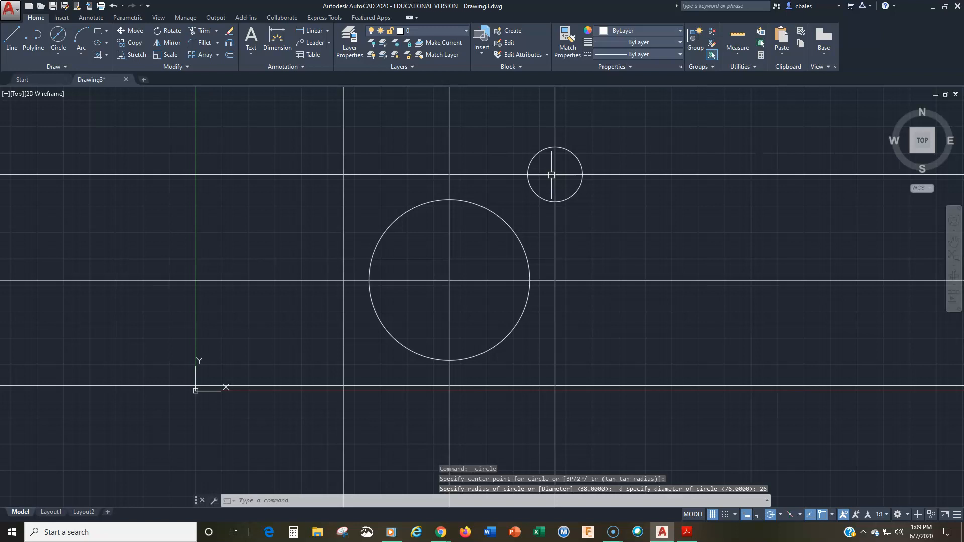
# - Draw circles of the same size centred on the lower-right, lower-left and upper-left intersections of the offset construction lines
pyautogui.press('Return')
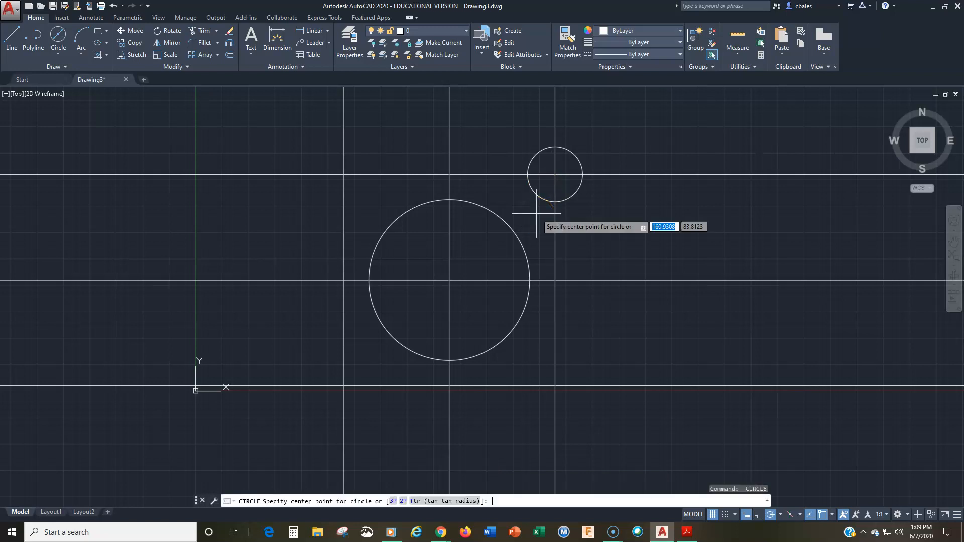
pyautogui.click(555, 387)
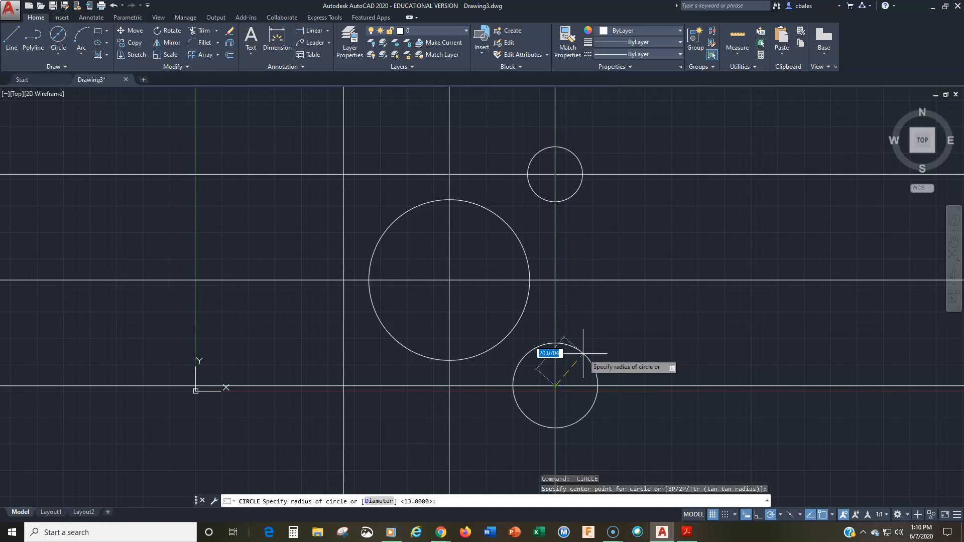
pyautogui.press('Return')
pyautogui.press('Return')
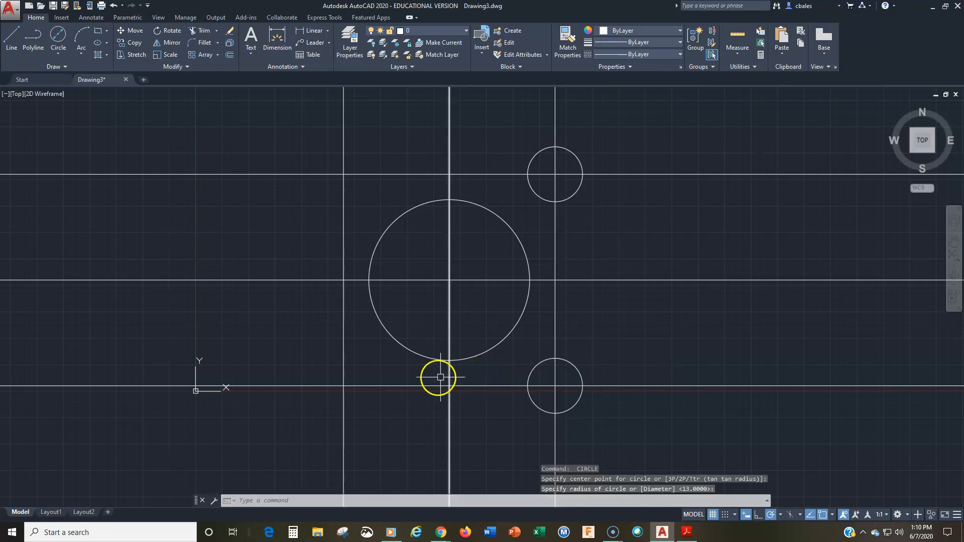
pyautogui.click(343, 386)
pyautogui.press('Return')
pyautogui.press('Return')
pyautogui.click(343, 174)
pyautogui.press('Return')
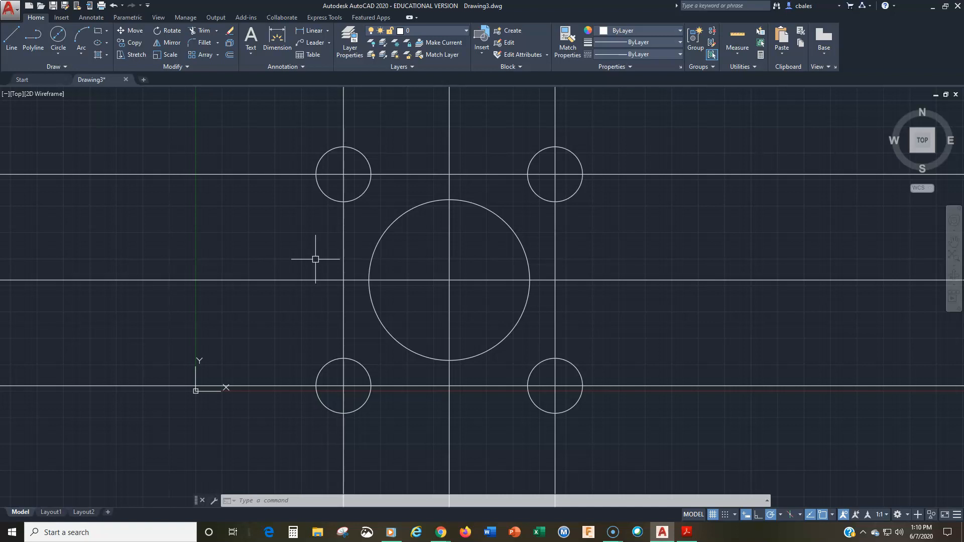
# - Examine the radius dimensions of the plate's outer contour in the 1.6M Anchor Plate PDF and return to the drawing
pyautogui.write('z')
pyautogui.press('Return')
pyautogui.write('e')
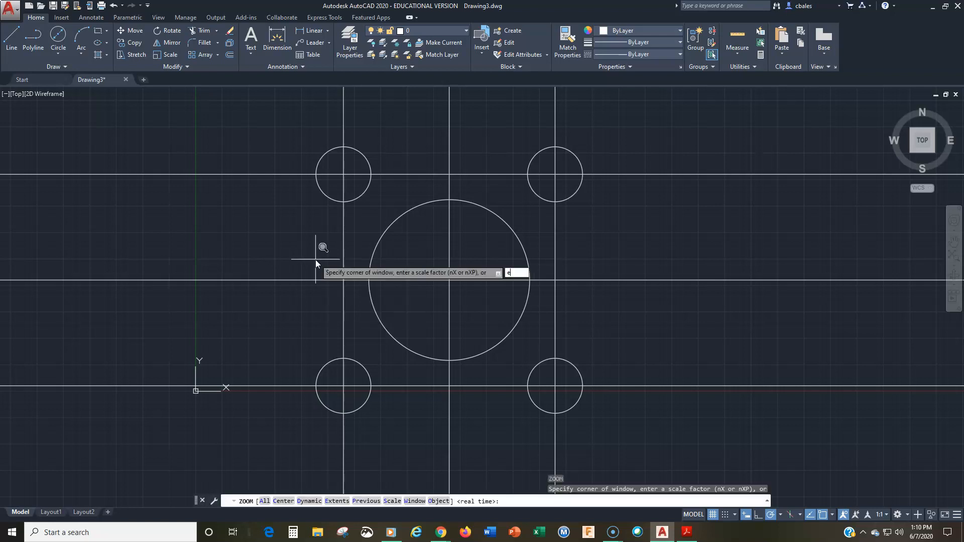
pyautogui.press('Return')
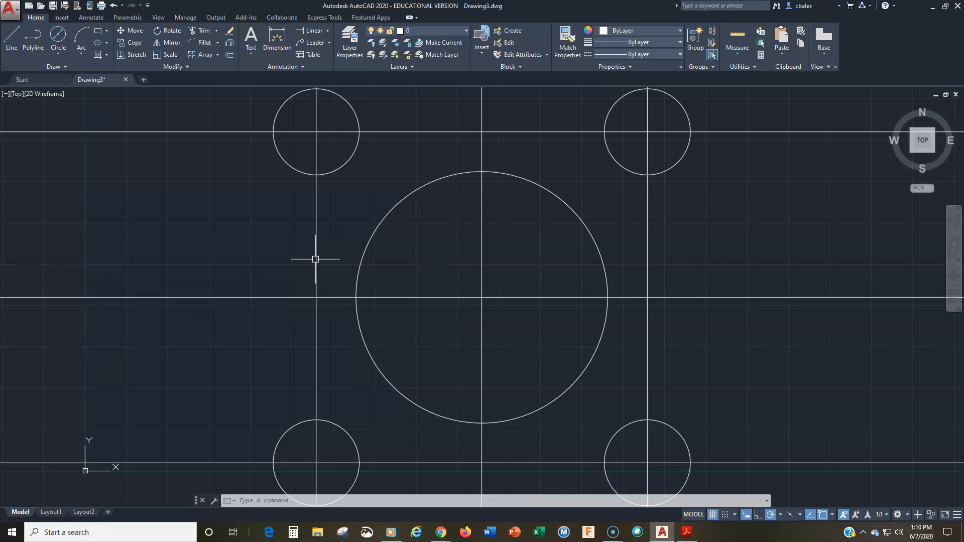
pyautogui.moveTo(963, 38); pyautogui.dragTo(458, 22)
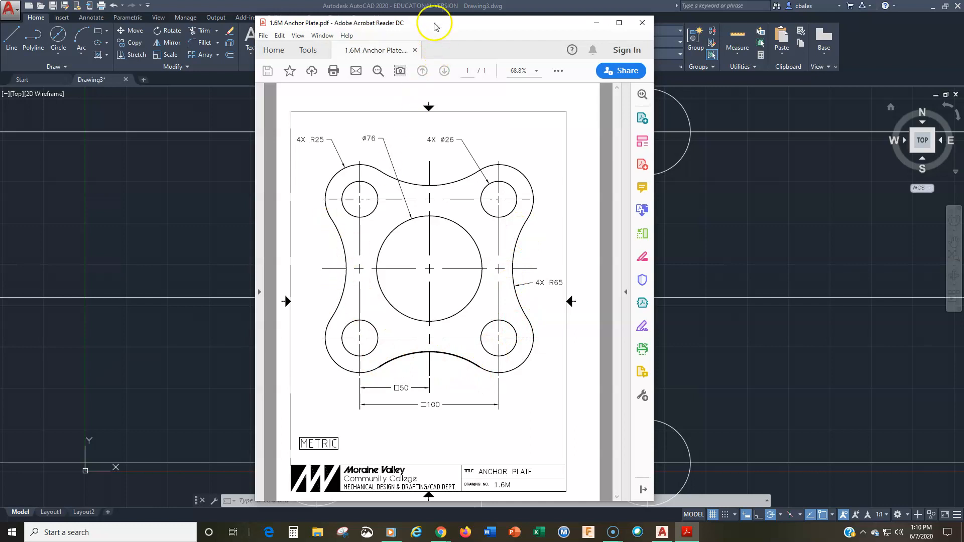
pyautogui.moveTo(434, 23); pyautogui.dragTo(963, 36)
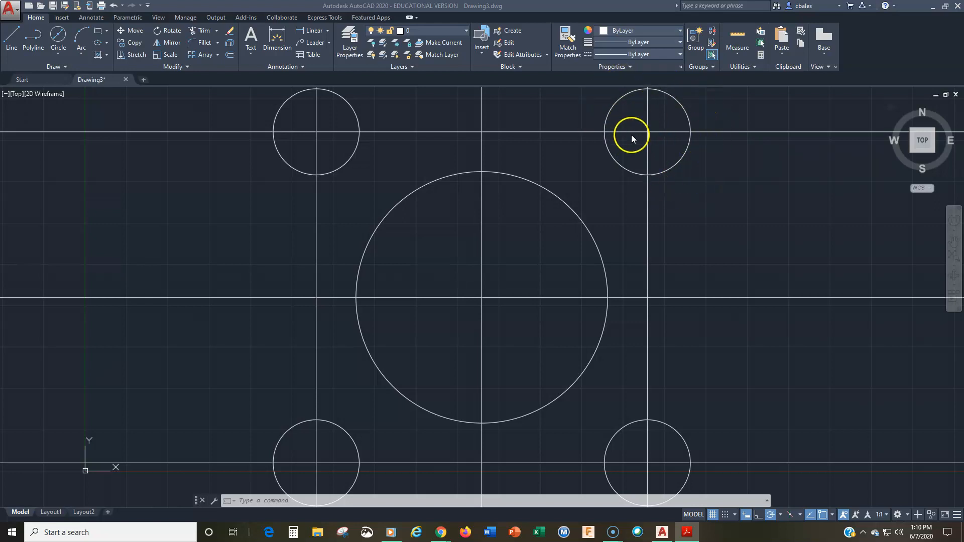
# - Draw a circle of radius 25 concentric with the upper-right small circle
pyautogui.scroll(-2, 657, 158)
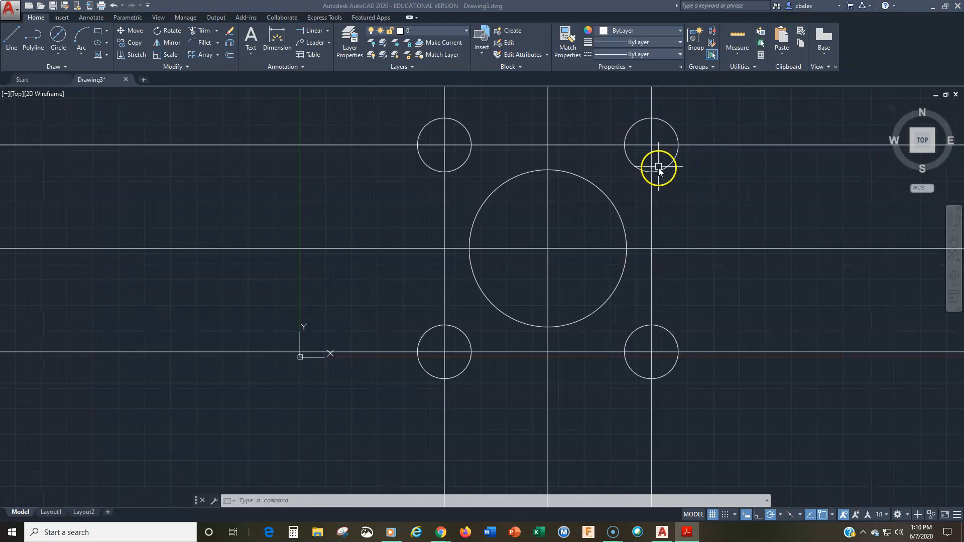
pyautogui.moveTo(574, 228); pyautogui.dragTo(492, 237, button='middle')
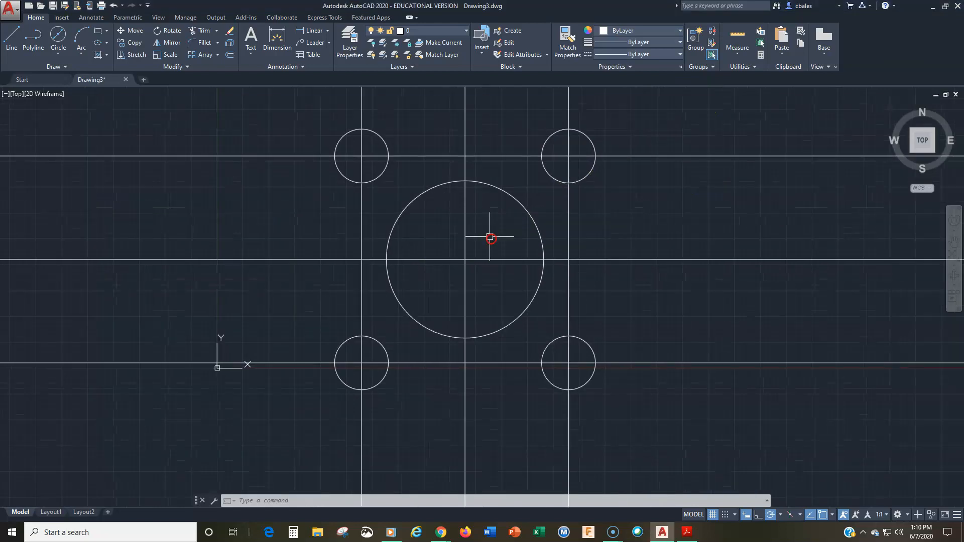
pyautogui.click(58, 59)
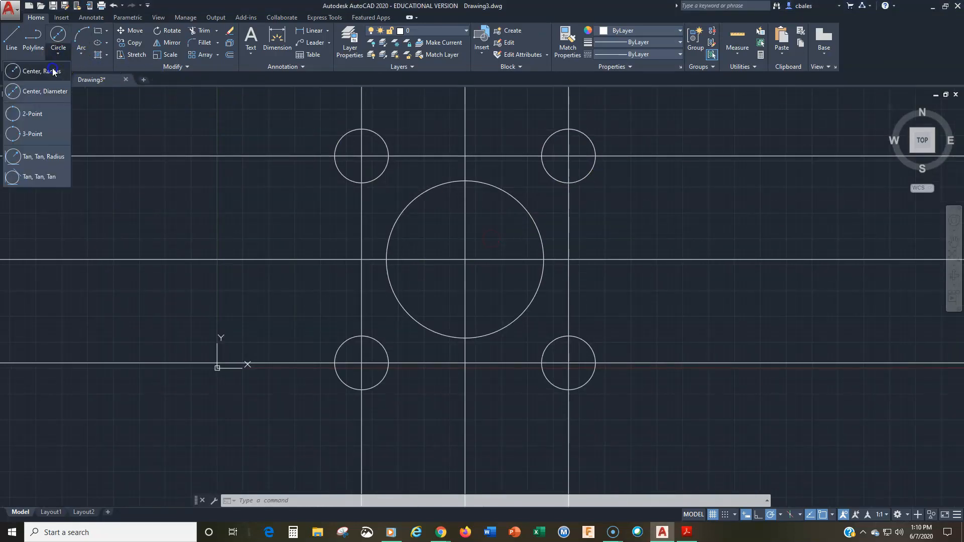
pyautogui.click(52, 67)
pyautogui.click(568, 156)
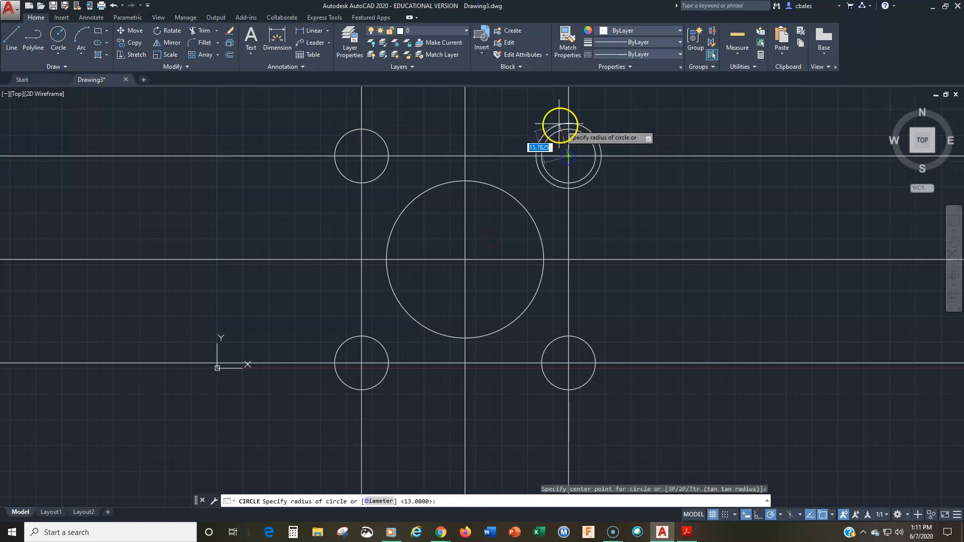
pyautogui.write('25')
pyautogui.press('Return')
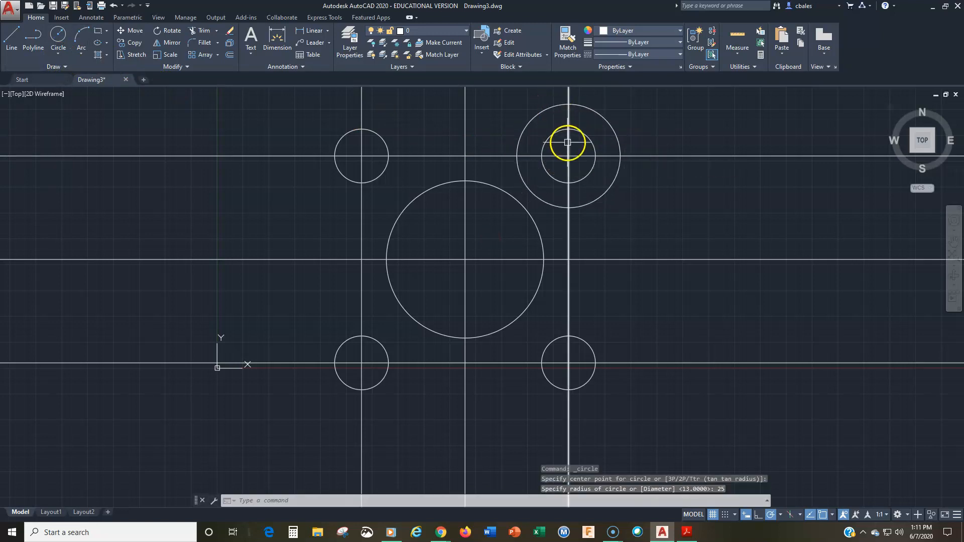
# - Draw circles of radius 25 concentric with the lower-right, lower-left and upper-left small circles
pyautogui.press('Return')
pyautogui.click(567, 362)
pyautogui.write('25')
pyautogui.press('Return')
pyautogui.press('Return')
pyautogui.click(362, 363)
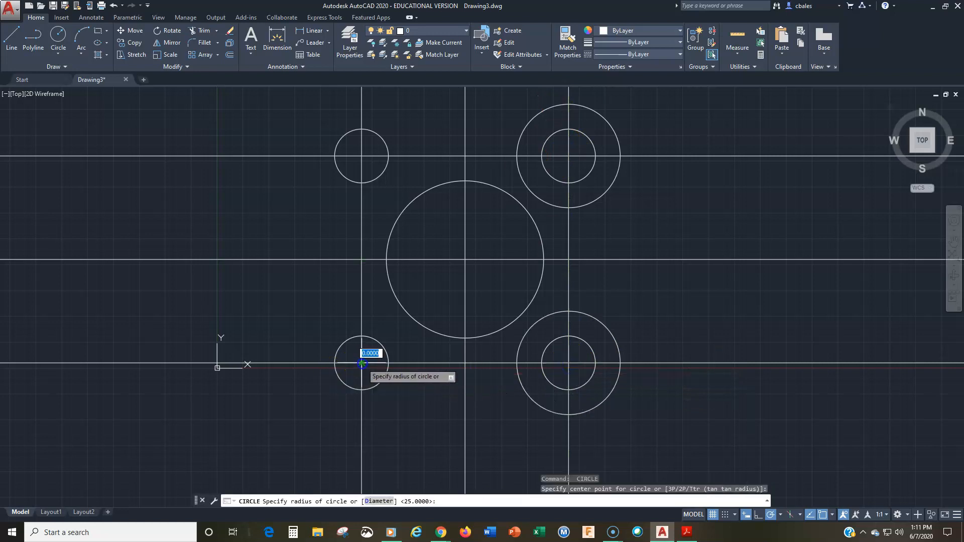
pyautogui.write('25')
pyautogui.press('Return')
pyautogui.press('Return')
pyautogui.click(361, 155)
pyautogui.write('25')
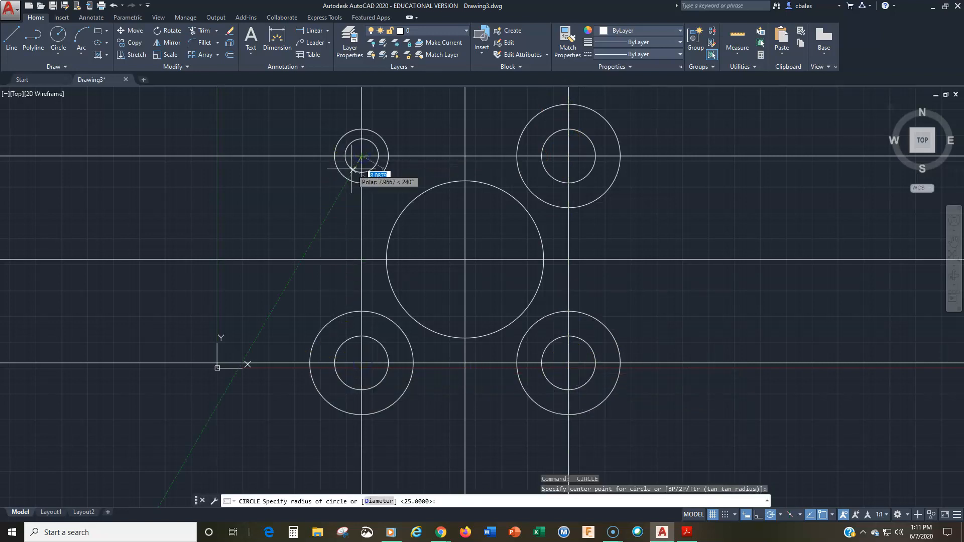
pyautogui.press('Return')
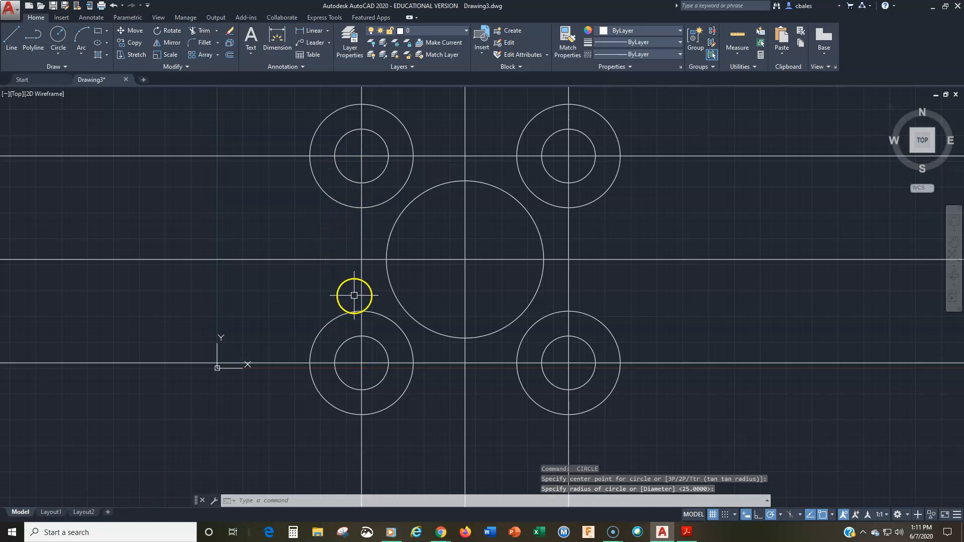
pyautogui.moveTo(353, 299); pyautogui.dragTo(338, 303, button='middle')
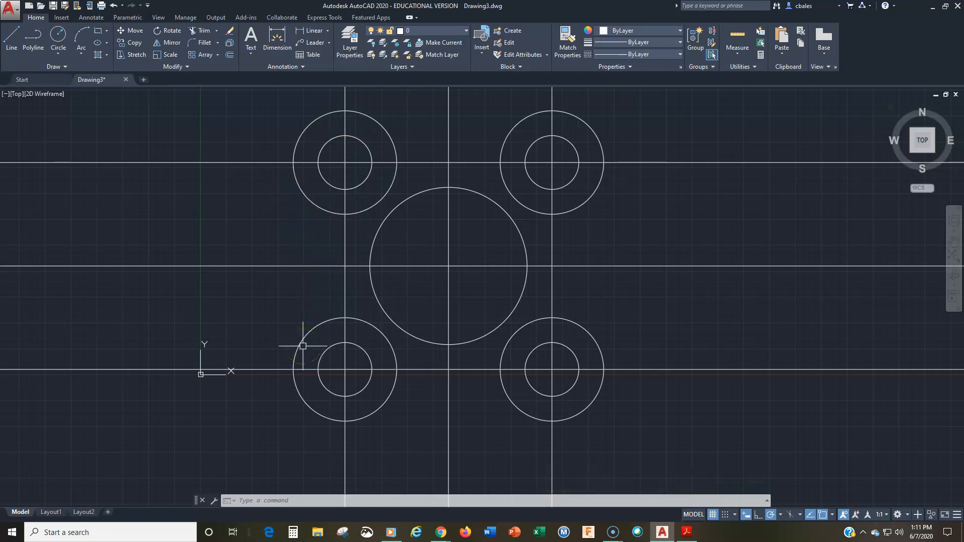
pyautogui.click(56, 52)
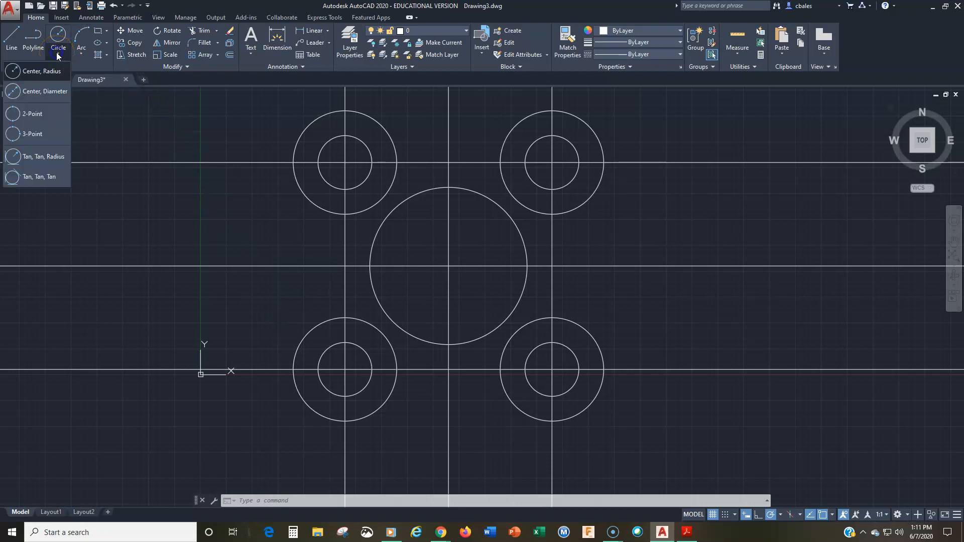
pyautogui.click(69, 79)
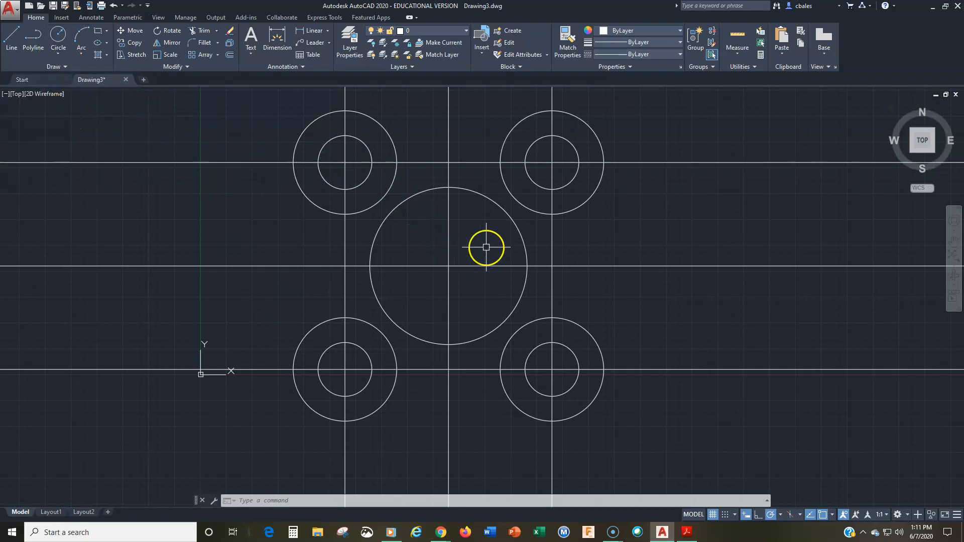
# - Erase all six horizontal and vertical construction lines, leaving only the plate's circles
pyautogui.click(230, 30)
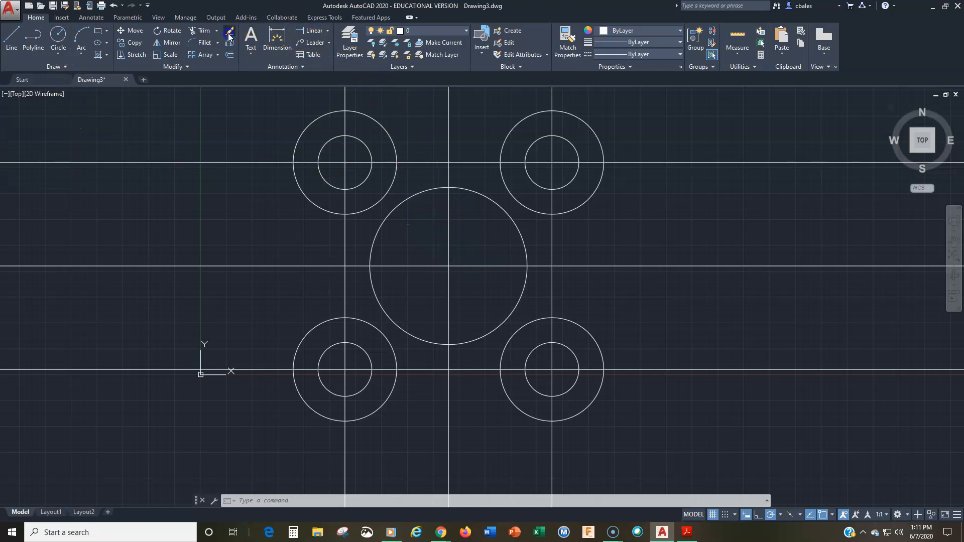
pyautogui.click(465, 240)
pyautogui.click(436, 274)
pyautogui.click(451, 143)
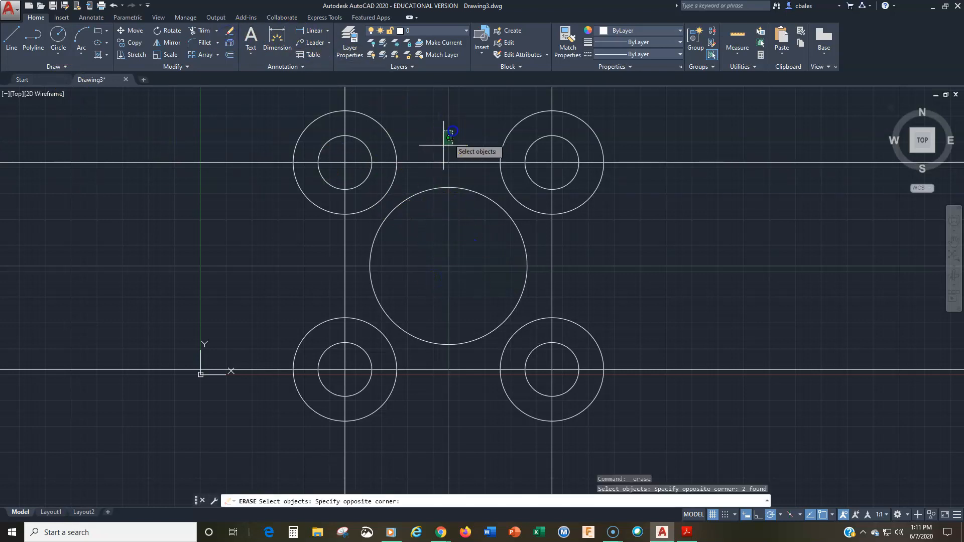
pyautogui.click(424, 172)
pyautogui.click(354, 244)
pyautogui.click(318, 251)
pyautogui.click(424, 369)
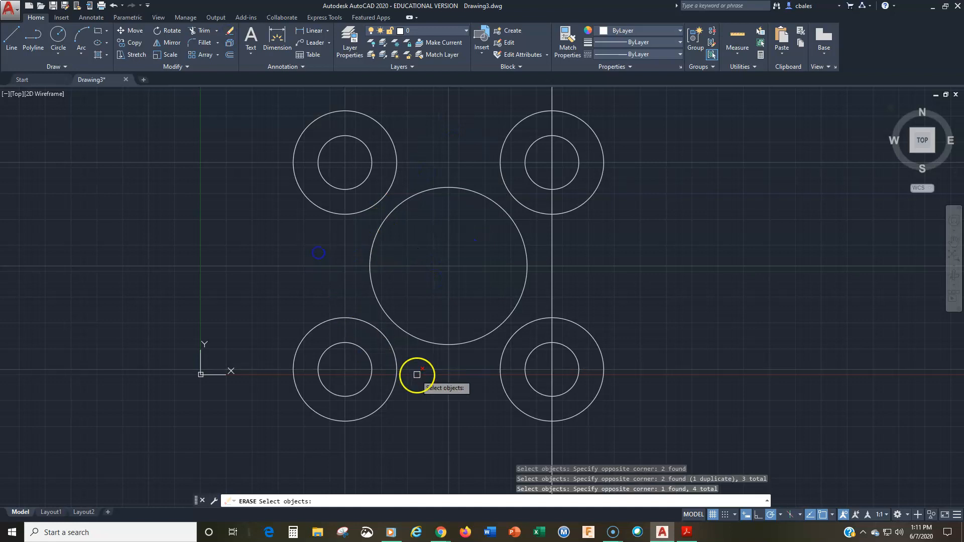
pyautogui.click(415, 387)
pyautogui.click(552, 274)
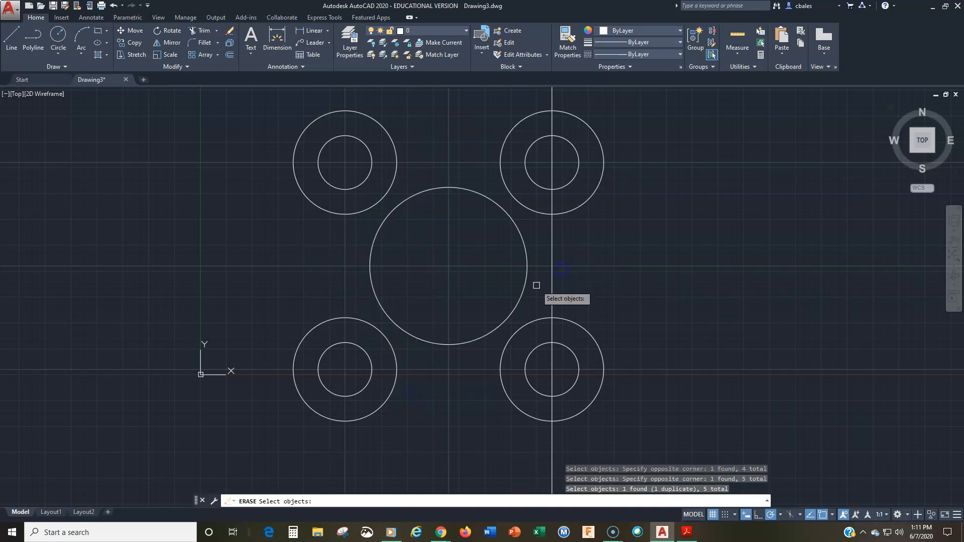
pyautogui.click(554, 281)
pyautogui.press('Escape')
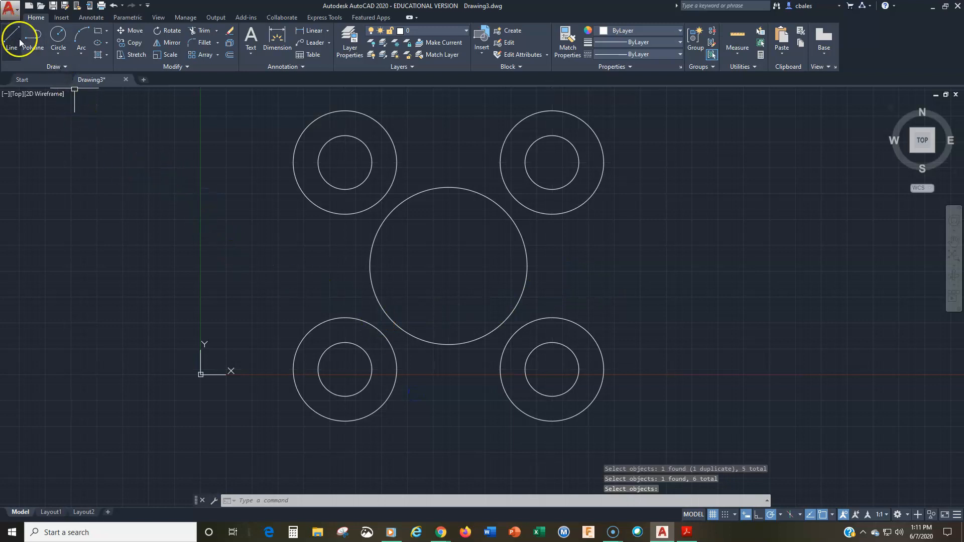
# - Check the side arc radius in the 1.6M Anchor Plate PDF and draw a radius 65 circle tangent to the two left outer corner circles
pyautogui.click(60, 54)
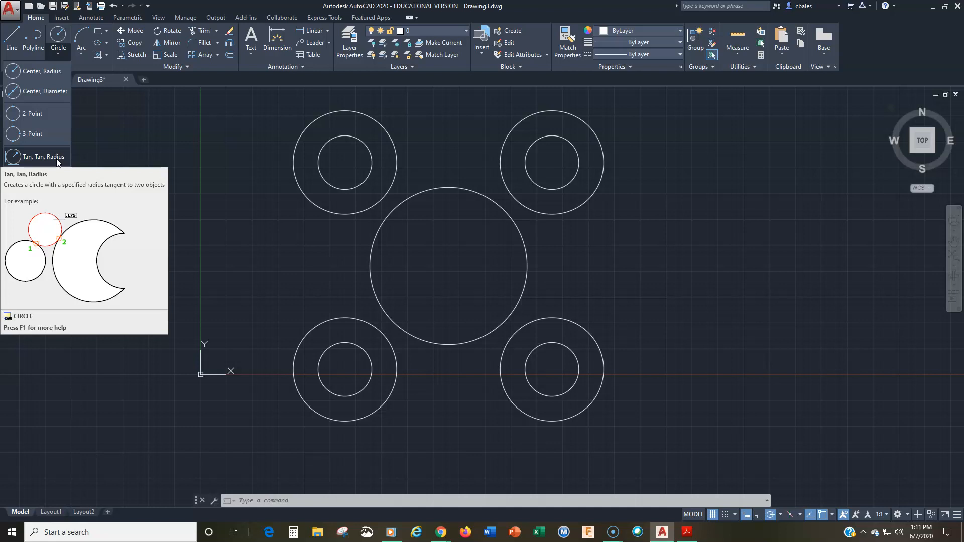
pyautogui.moveTo(963, 13); pyautogui.dragTo(298, 14)
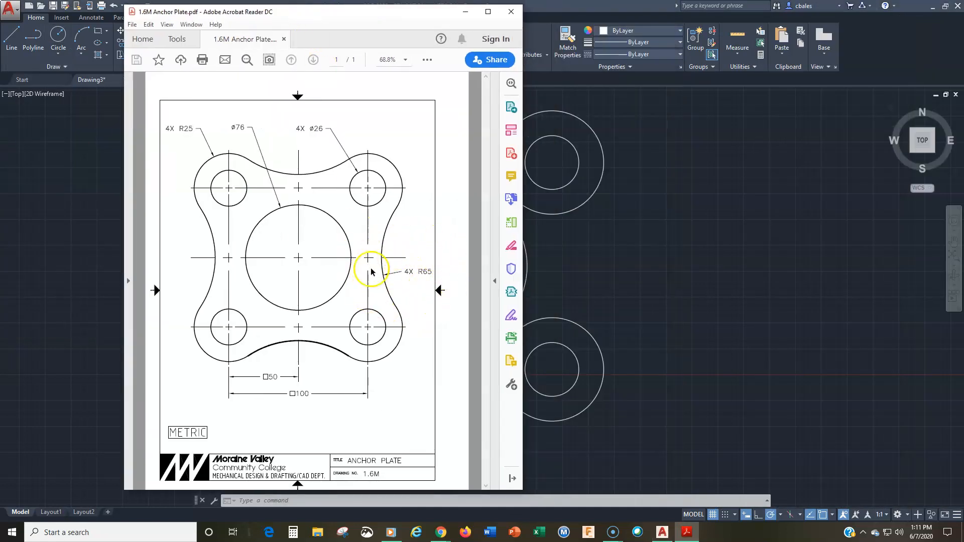
pyautogui.moveTo(312, 13); pyautogui.dragTo(963, 45)
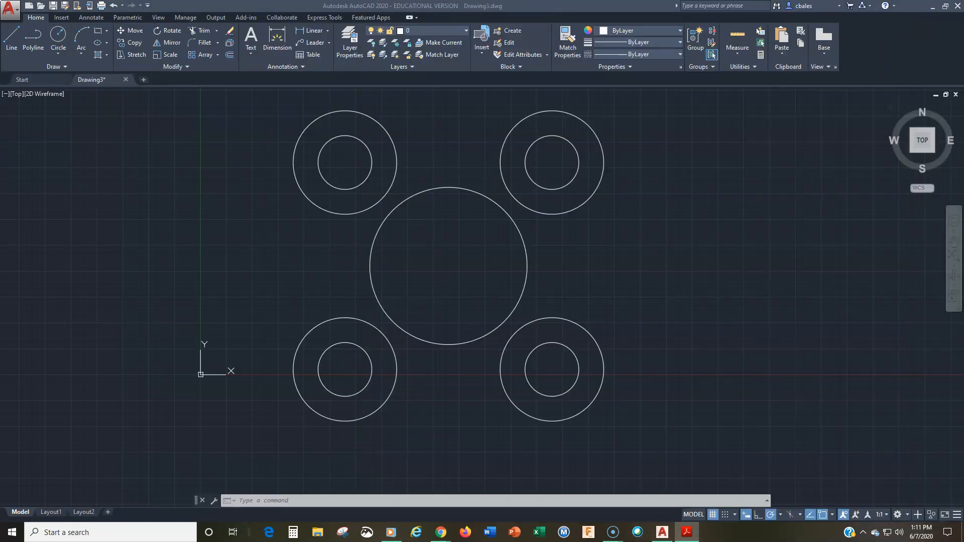
pyautogui.click(54, 50)
pyautogui.click(57, 54)
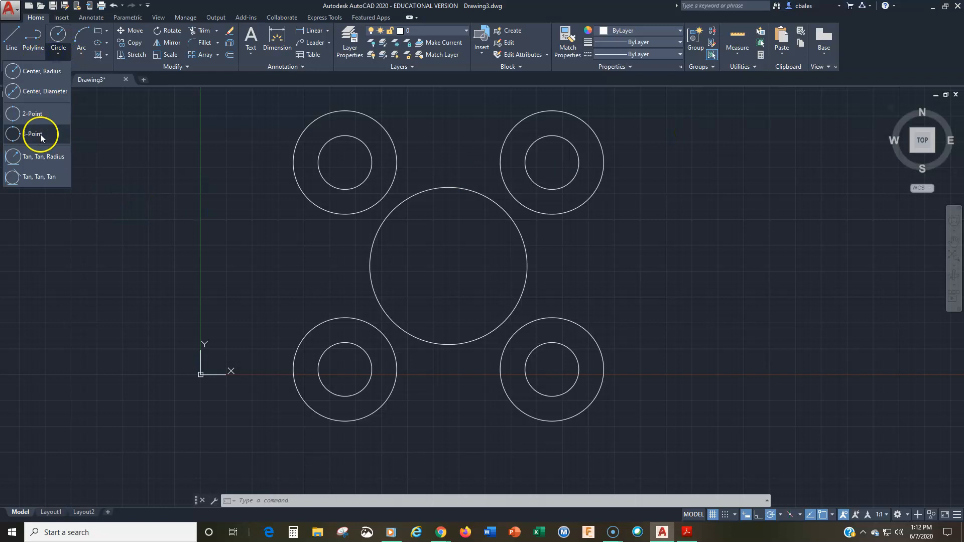
pyautogui.click(44, 156)
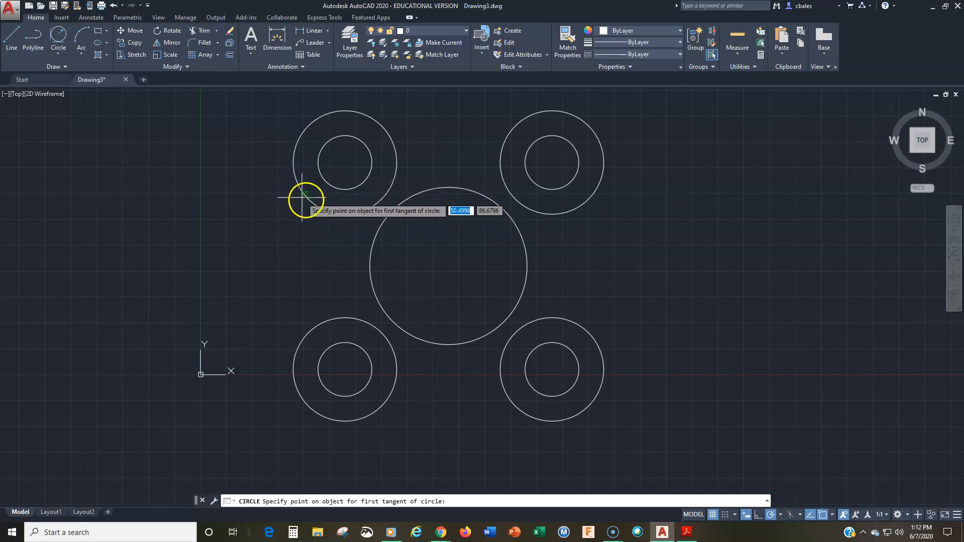
pyautogui.click(302, 197)
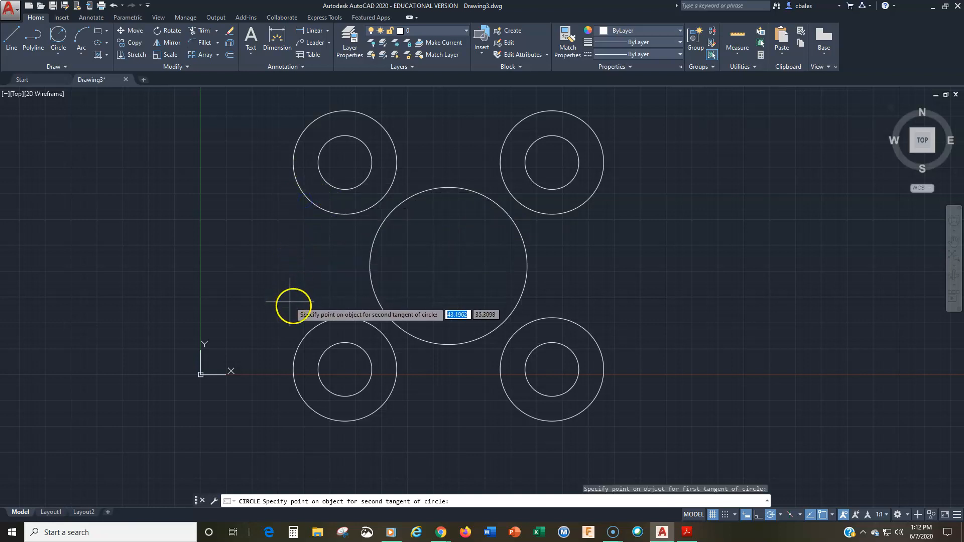
pyautogui.click(314, 324)
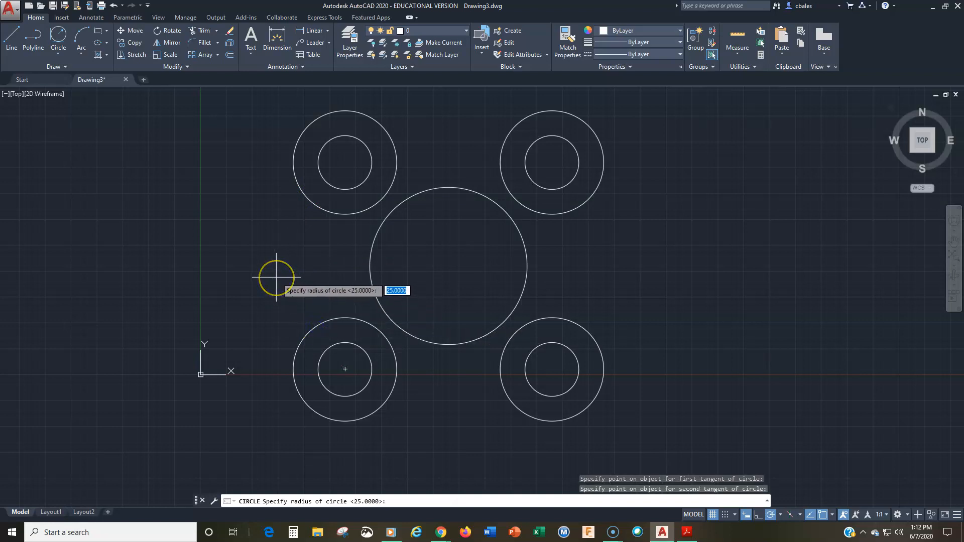
pyautogui.write('65')
pyautogui.press('Return')
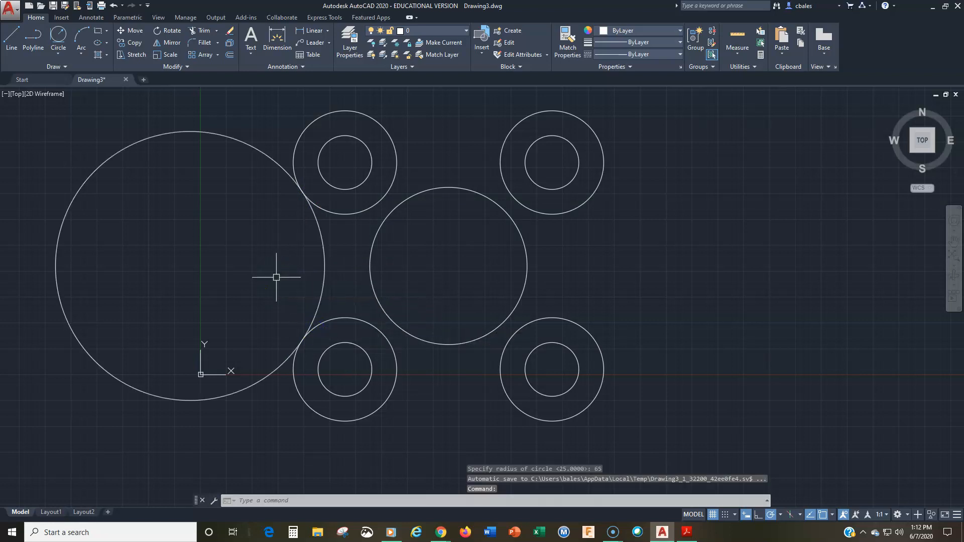
# - Draw a tangent-tangent-radius circle of radius 65 touching the two upper outer corner circles from above
pyautogui.scroll(-3, 385, 263)
pyautogui.moveTo(393, 264); pyautogui.dragTo(388, 295, button='middle')
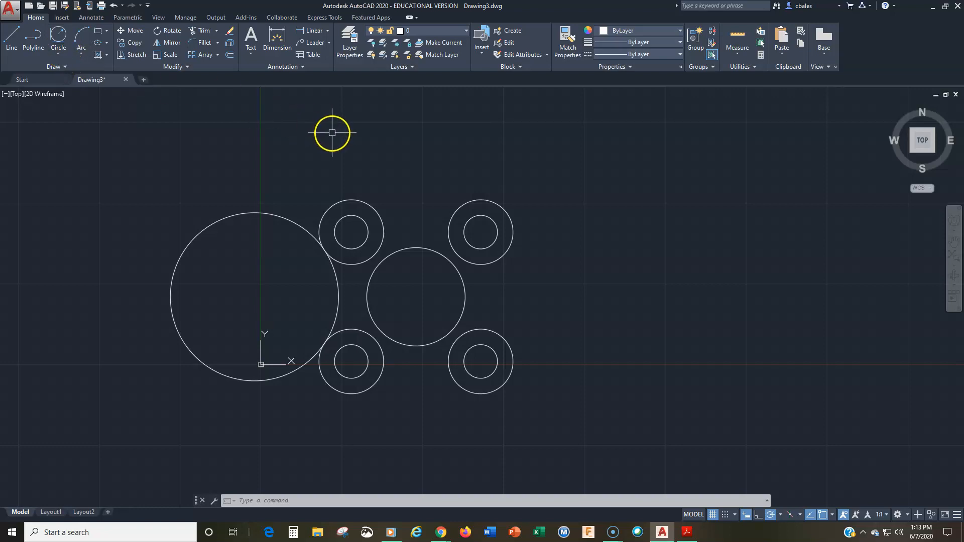
pyautogui.write('c')
pyautogui.press('Return')
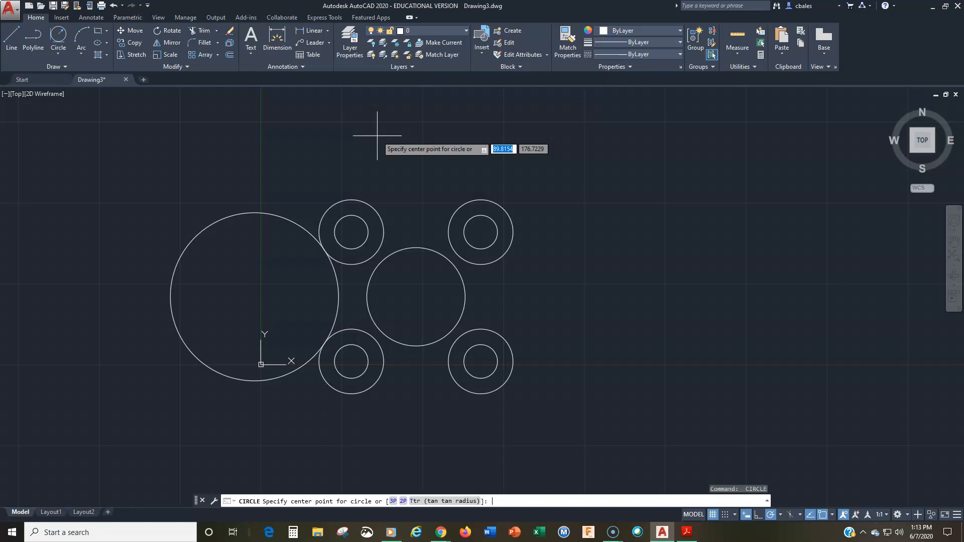
pyautogui.write('ttr')
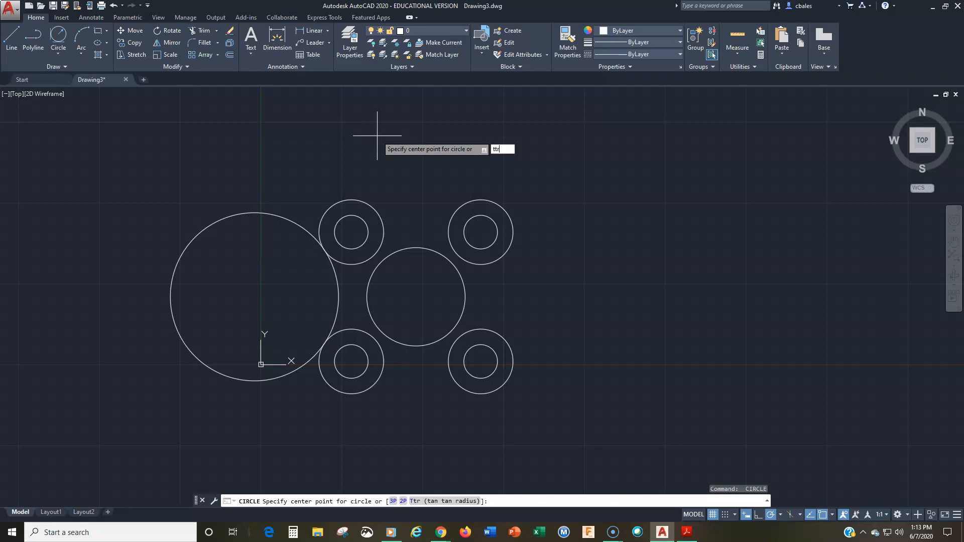
pyautogui.press('Return')
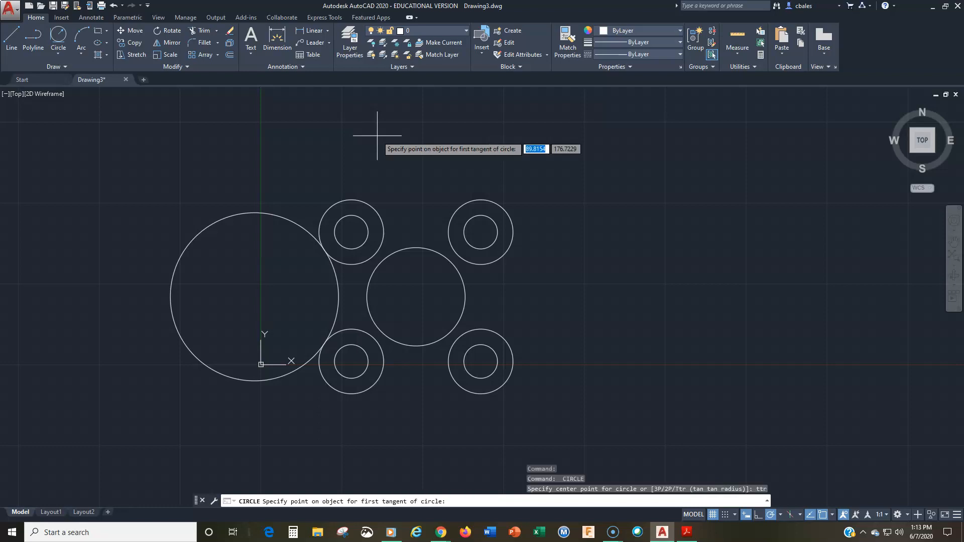
pyautogui.click(372, 210)
pyautogui.click(451, 216)
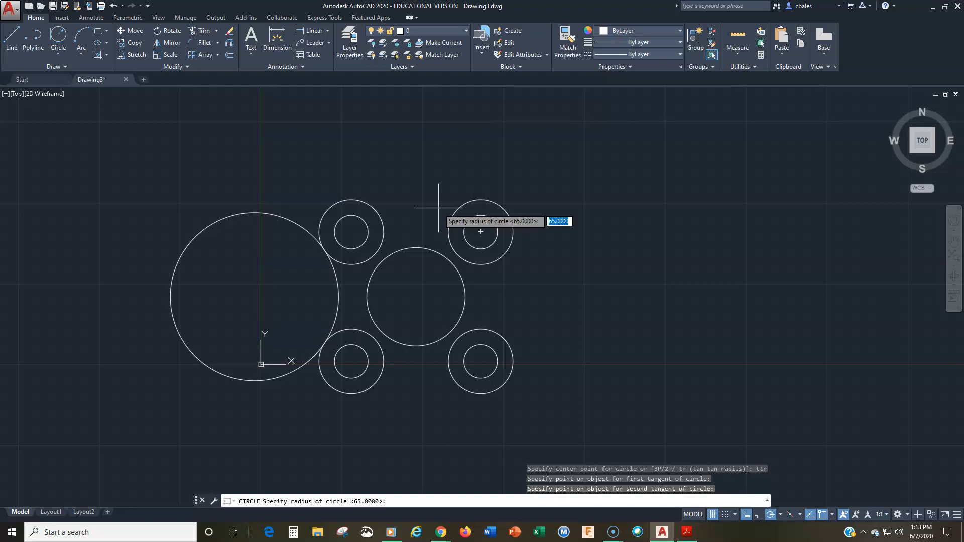
pyautogui.press('Return')
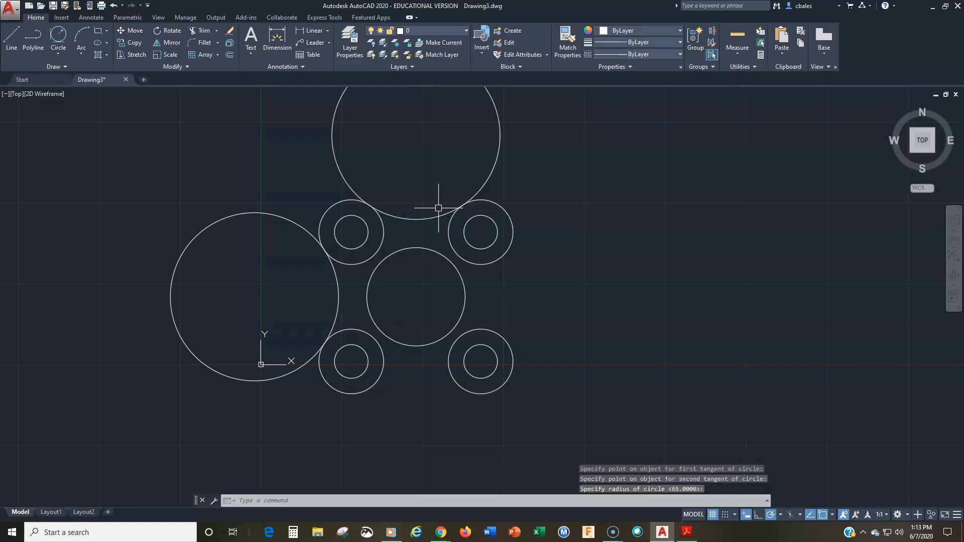
# - Draw a tangent-tangent-radius circle of radius 65 touching the two right outer corner circles from outside the plate
pyautogui.press('Return')
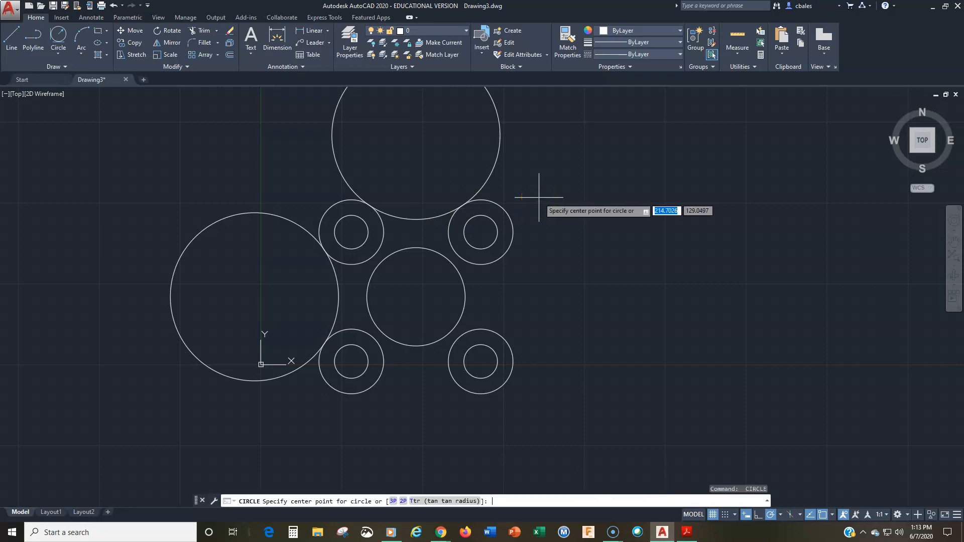
pyautogui.write('ttr')
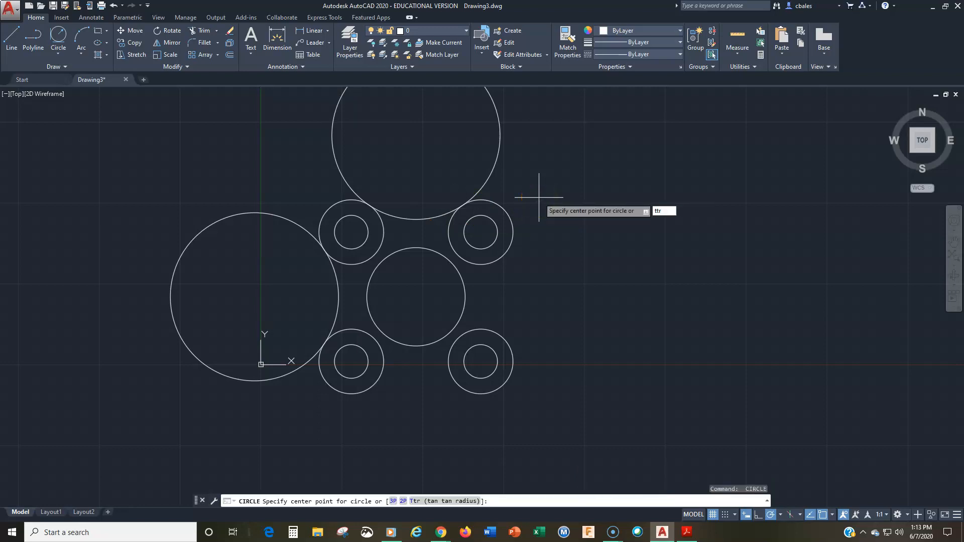
pyautogui.press('Return')
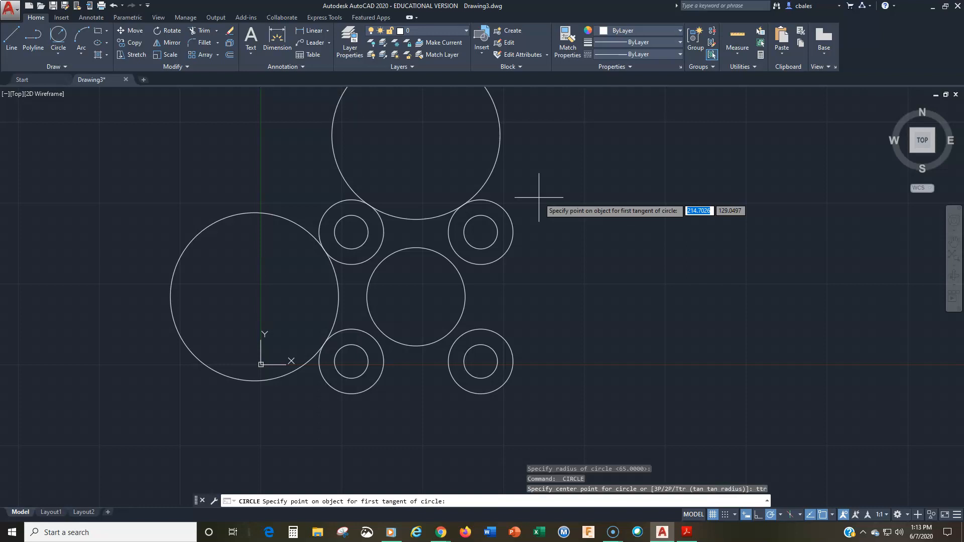
pyautogui.click(506, 258)
pyautogui.click(499, 329)
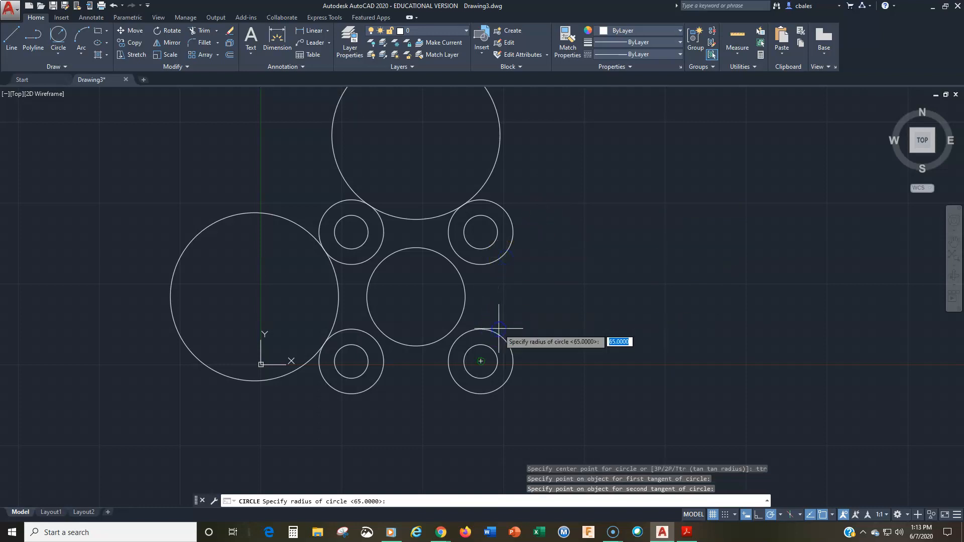
pyautogui.press('Return')
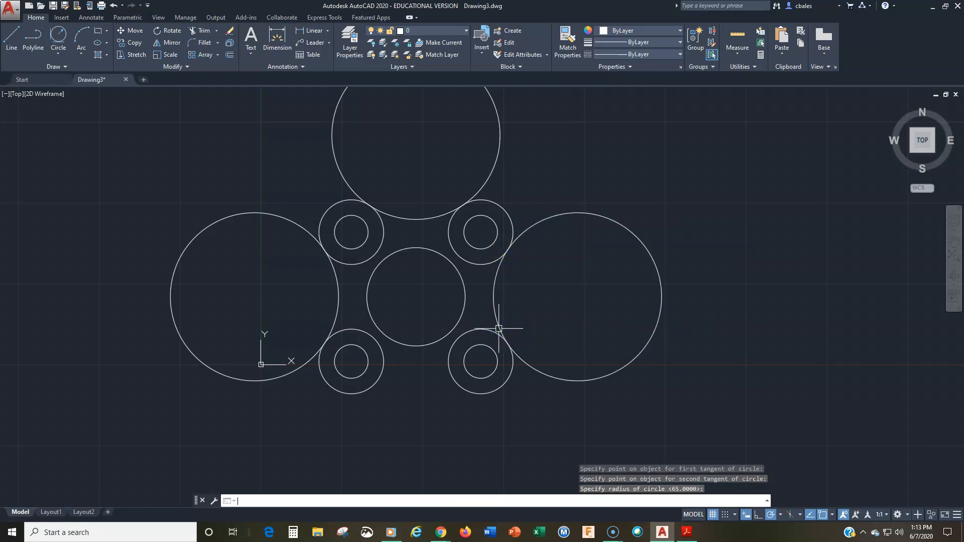
# - Draw a tangent-tangent-radius circle of radius 65 touching the two lower outer corner circles from below
pyautogui.click(59, 35)
pyautogui.click(378, 384)
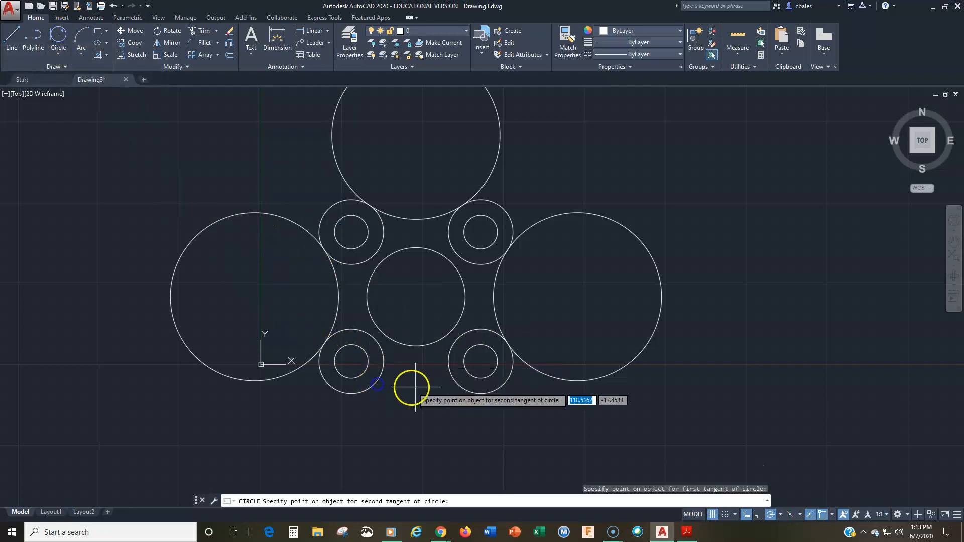
pyautogui.click(458, 386)
pyautogui.press('Return')
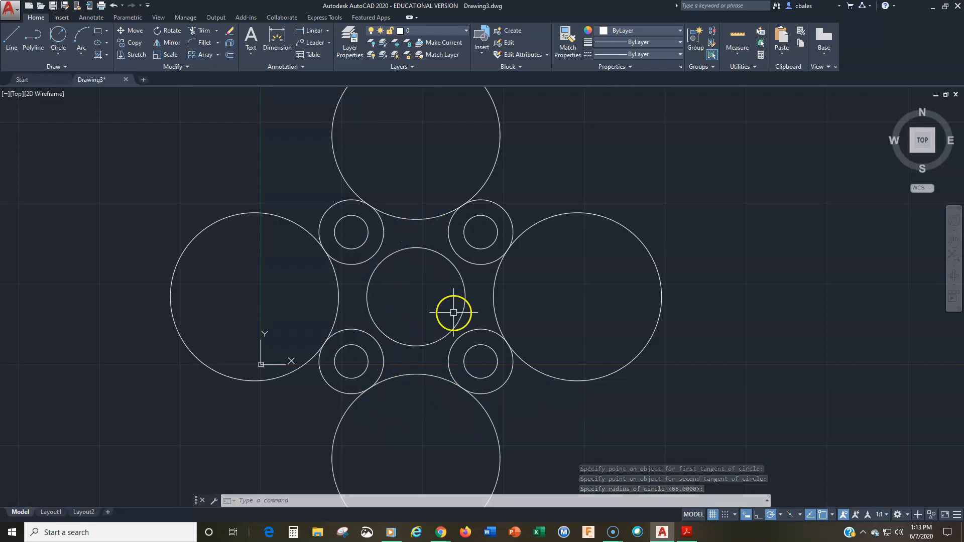
# - Trim the outer portions of the four radius 65 circles, keeping only the concave arcs between the corner circles
pyautogui.click(200, 30)
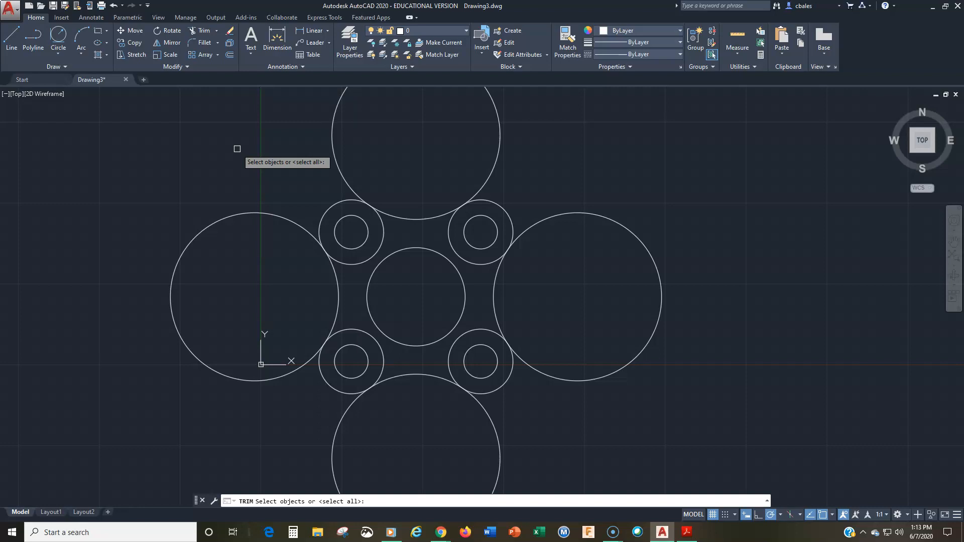
pyautogui.press('Return')
pyautogui.click(558, 134)
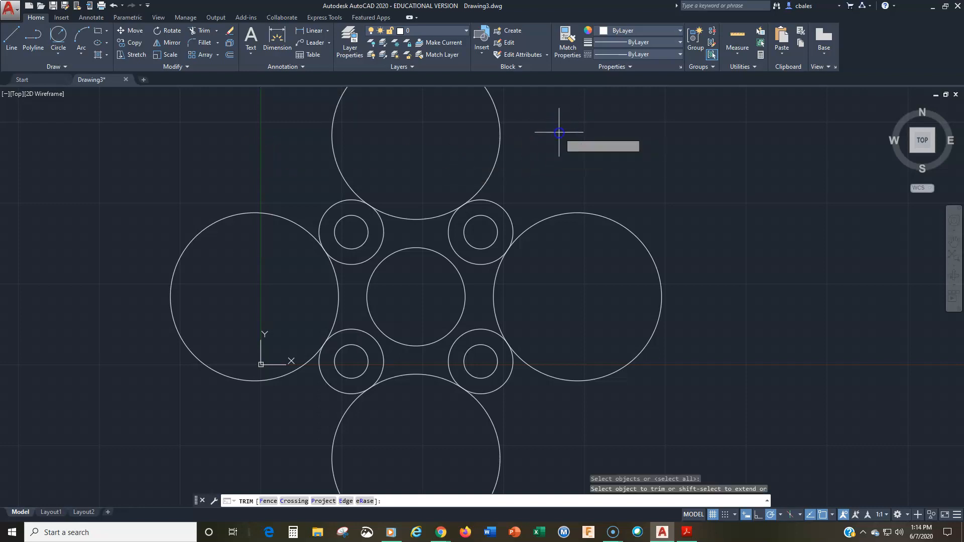
pyautogui.click(299, 160)
pyautogui.click(284, 201)
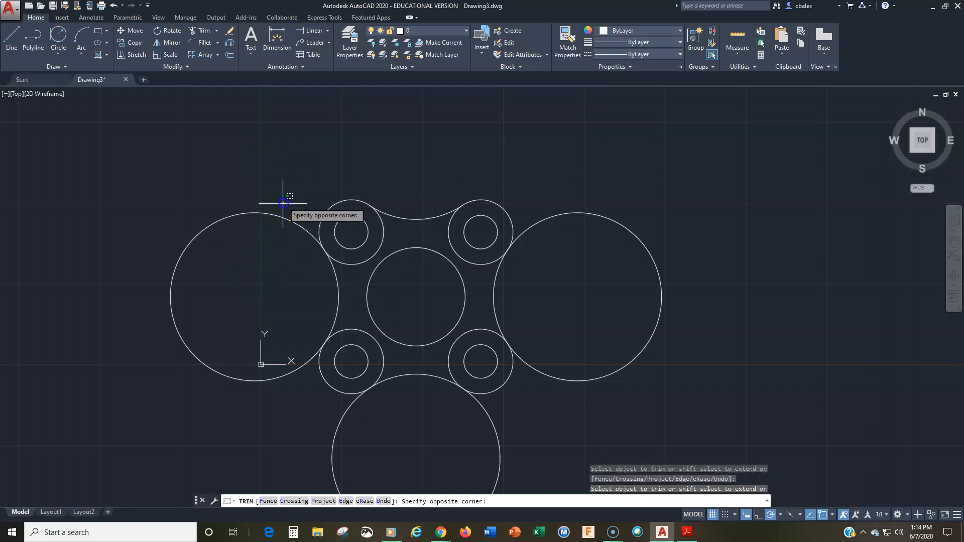
pyautogui.click(229, 404)
pyautogui.click(525, 430)
pyautogui.click(269, 442)
pyautogui.click(622, 415)
pyautogui.click(569, 241)
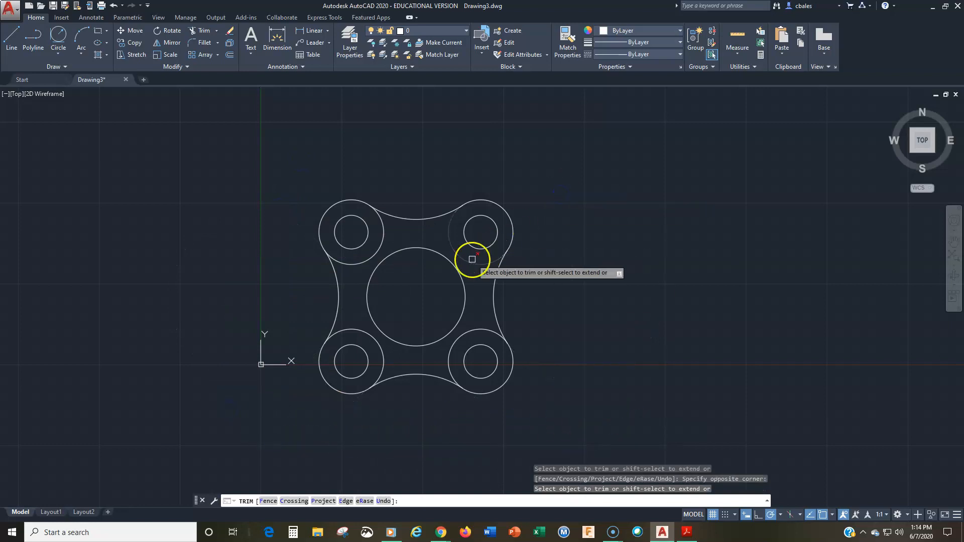
# - Trim the inner arcs of the radius 25 corner circles to close the plate's outer contour, and zoom to the drawing's extents
pyautogui.click(375, 257)
pyautogui.click(353, 328)
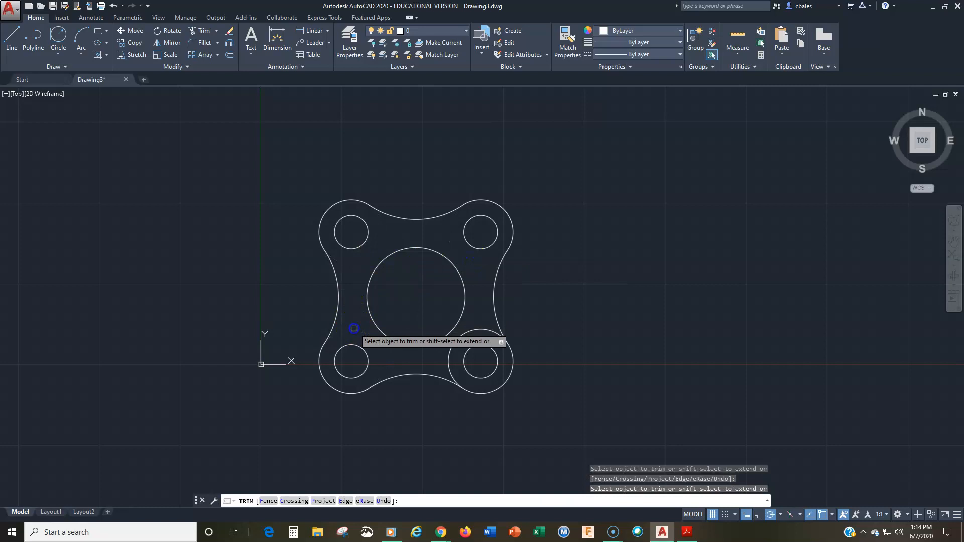
pyautogui.click(465, 333)
pyautogui.press('Return')
pyautogui.write('z')
pyautogui.press('Return')
pyautogui.write('e')
pyautogui.press('Return')
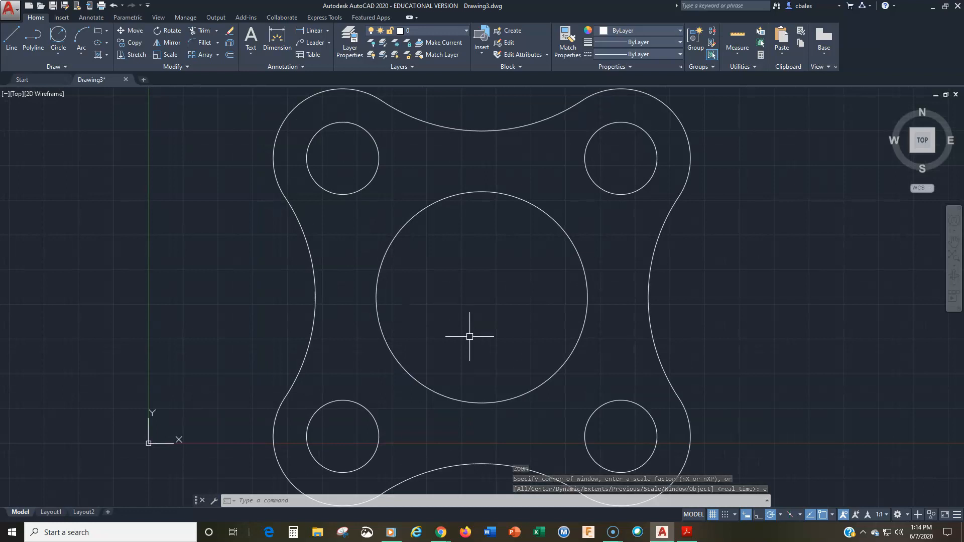
pyautogui.click(467, 334)
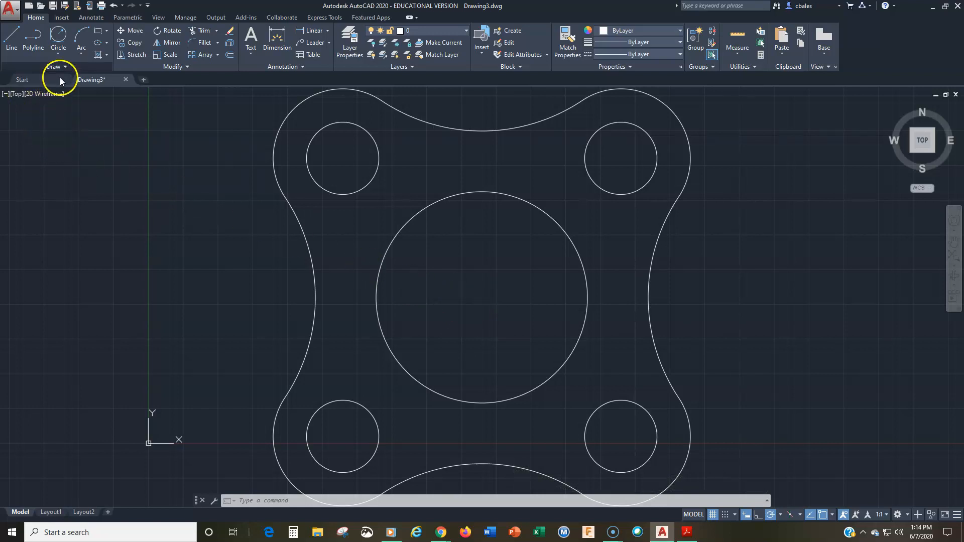
# - Set up a centred plot of the drawing extents with AutoCAD PDF (High Quality Print).pc3, and preview it
pyautogui.click(101, 5)
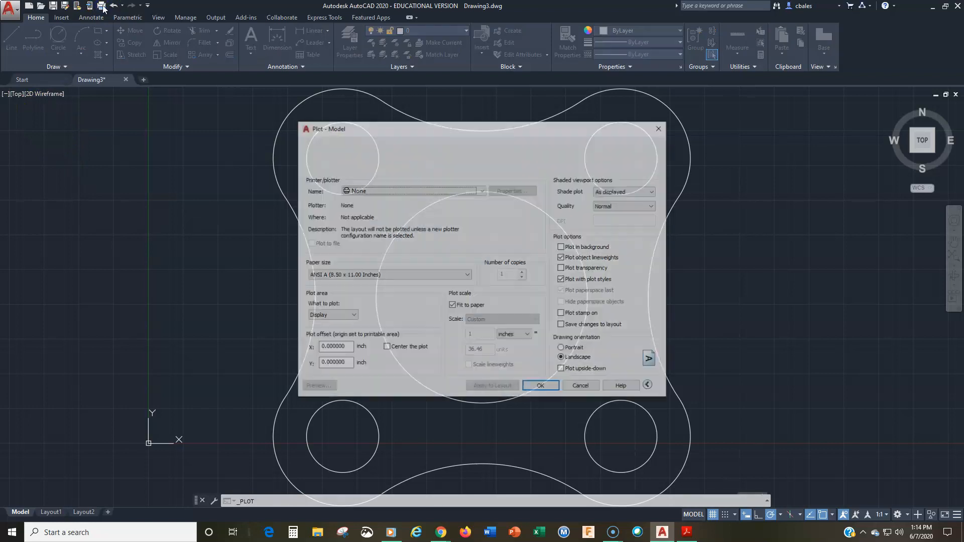
pyautogui.click(380, 192)
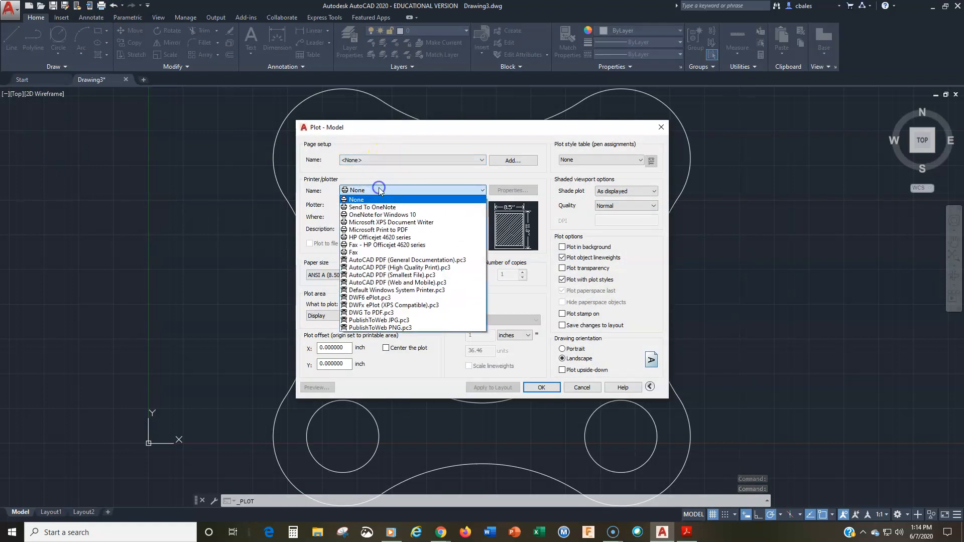
pyautogui.click(374, 268)
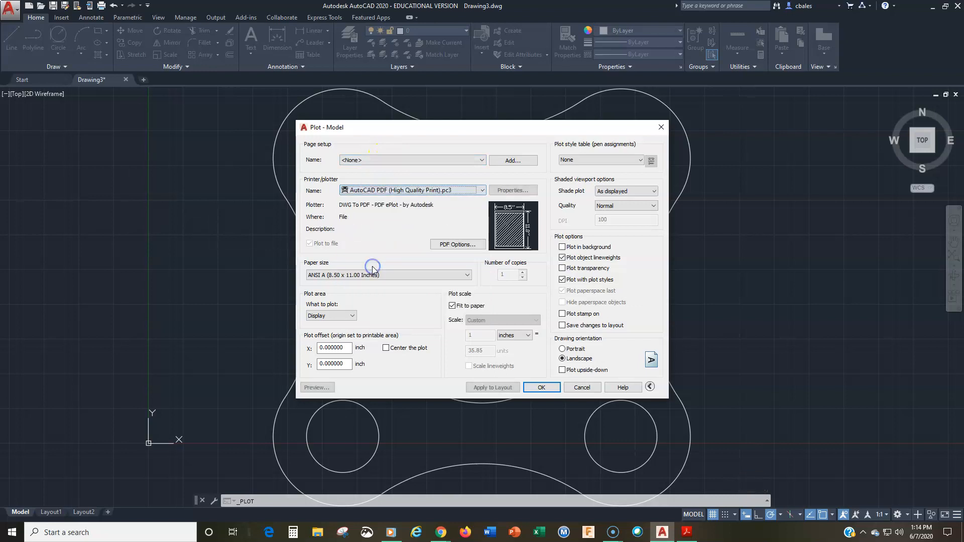
pyautogui.click(325, 316)
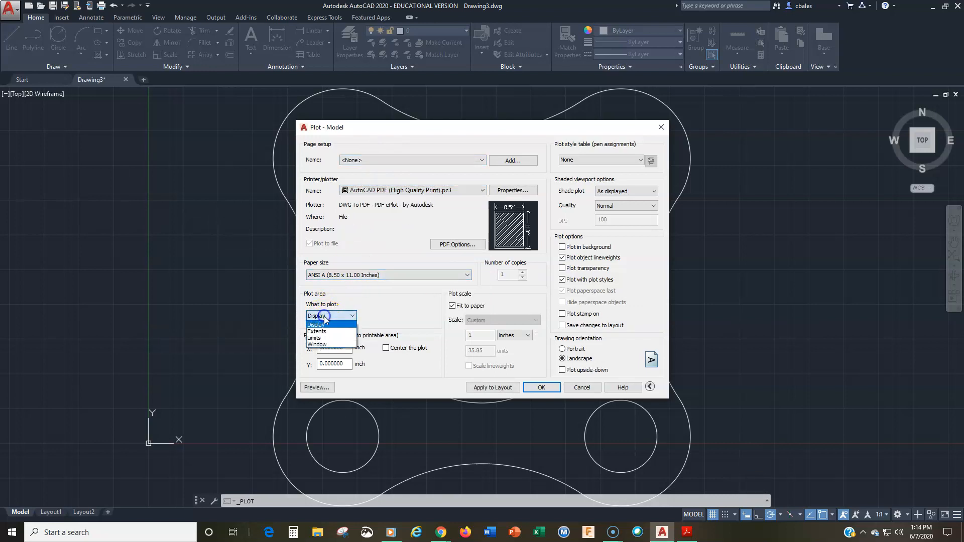
pyautogui.click(321, 324)
pyautogui.click(385, 348)
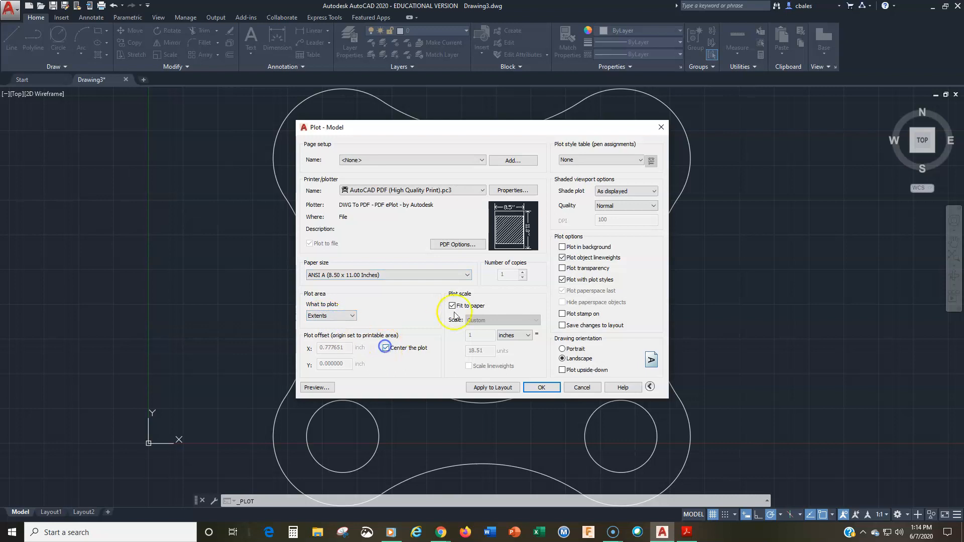
pyautogui.click(316, 387)
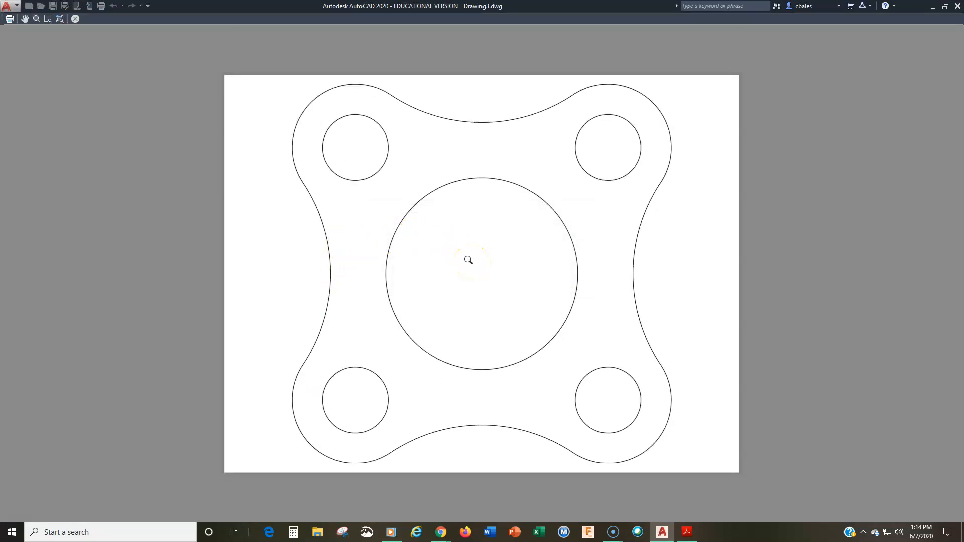
pyautogui.press('Escape')
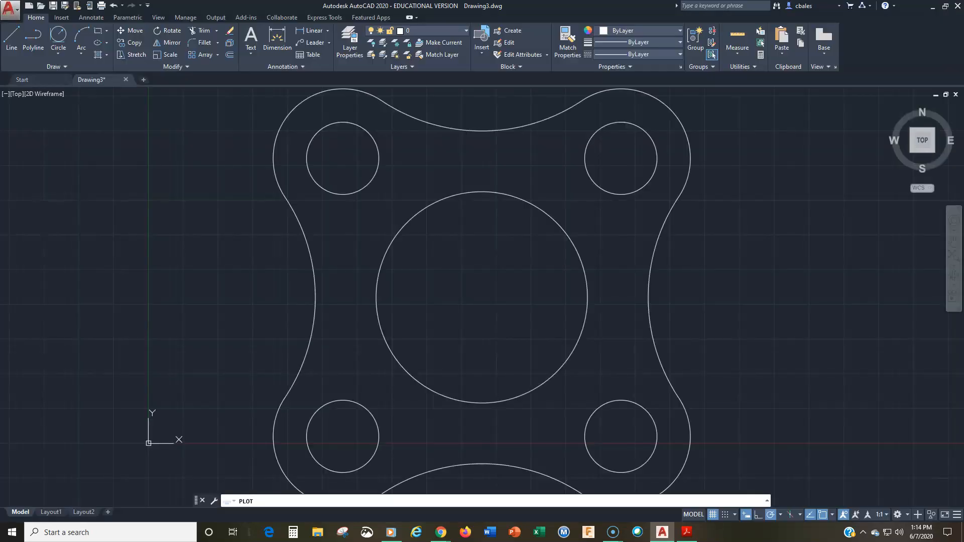
# - Start the plot and choose the OneDrive folder Documents/MDT Dept/MDT-145/MDT-145 Summer 2020 as the destination for the PDF
pyautogui.click(535, 388)
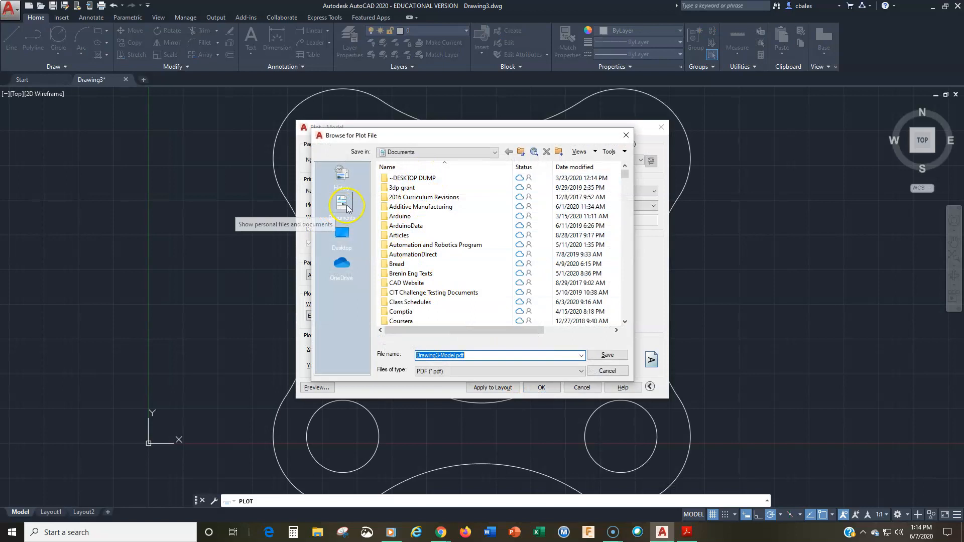
pyautogui.click(342, 174)
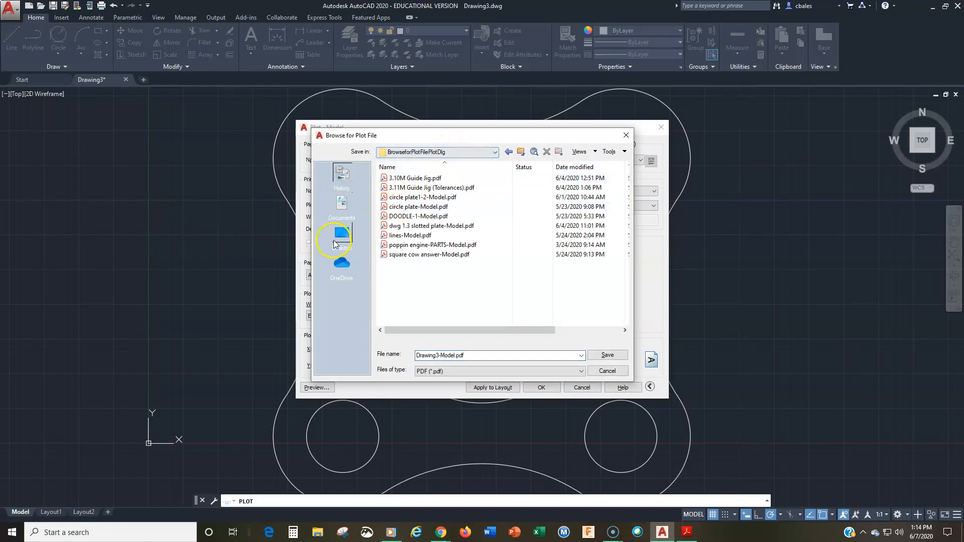
pyautogui.click(342, 206)
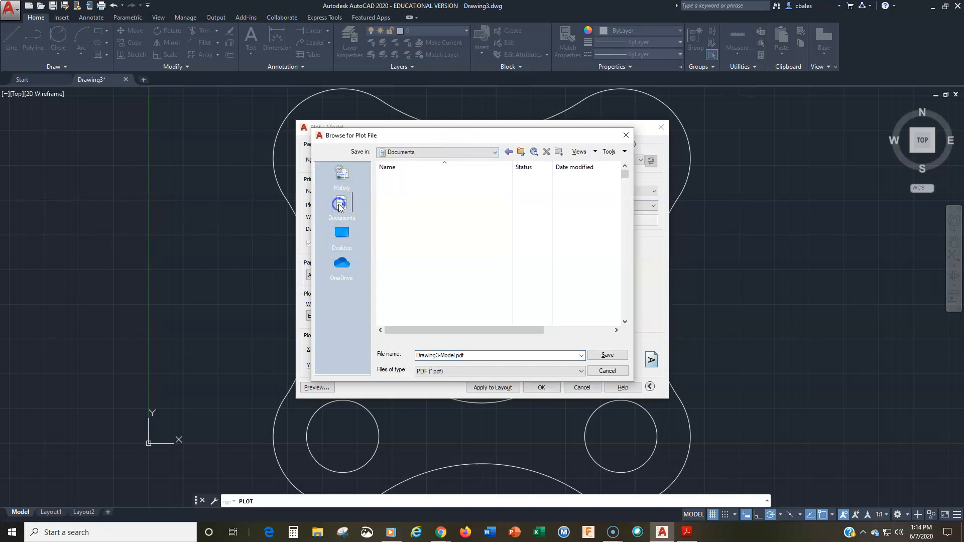
pyautogui.click(342, 266)
pyautogui.doubleClick(401, 188)
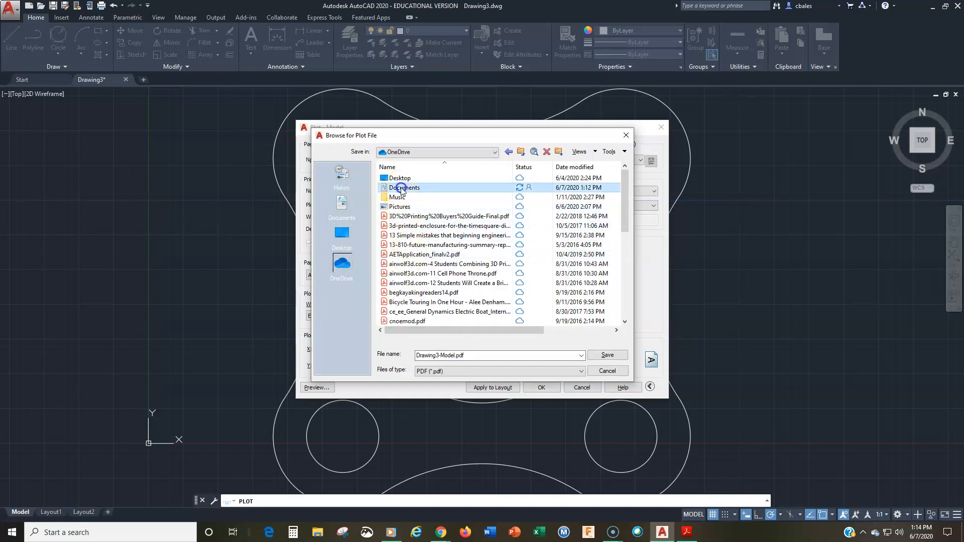
pyautogui.scroll(-5, 399, 282)
pyautogui.scroll(-5, 400, 282)
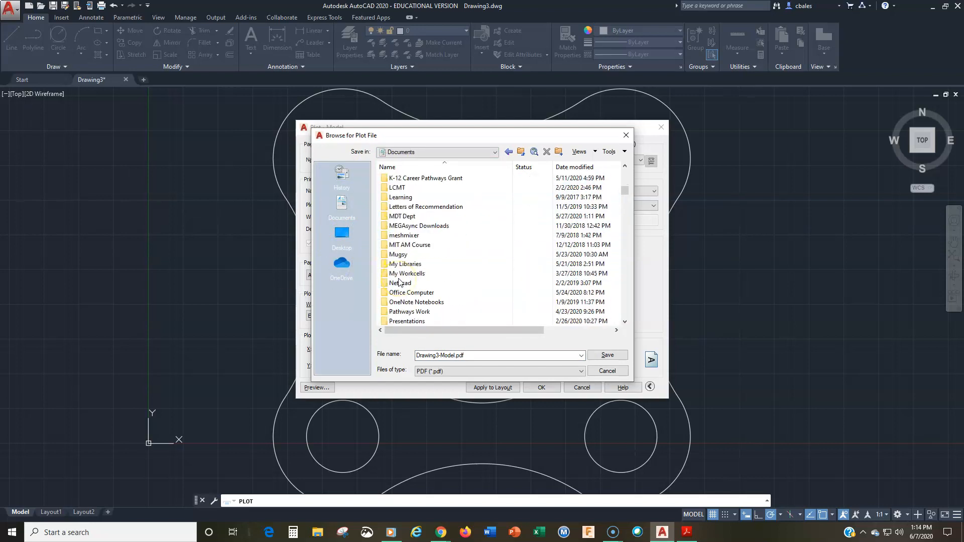
pyautogui.doubleClick(402, 216)
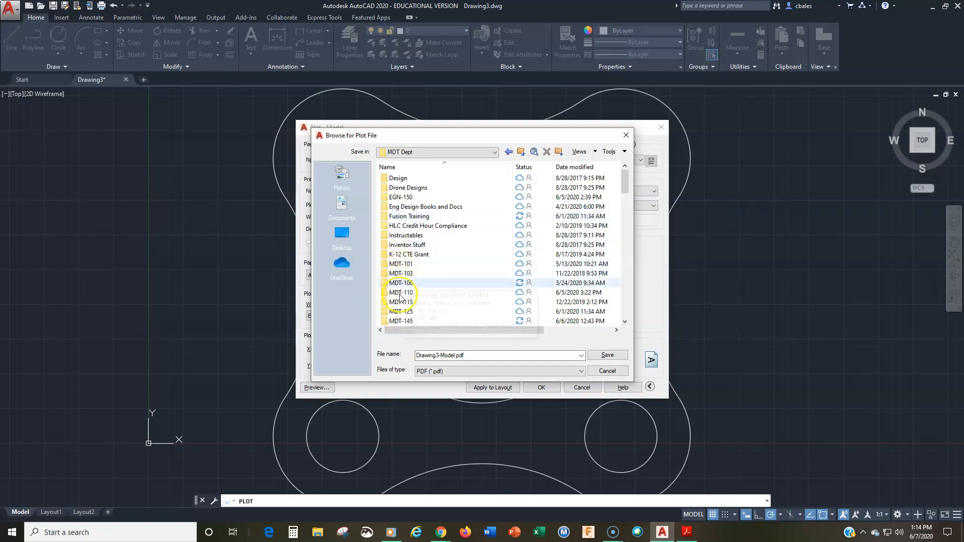
pyautogui.doubleClick(399, 321)
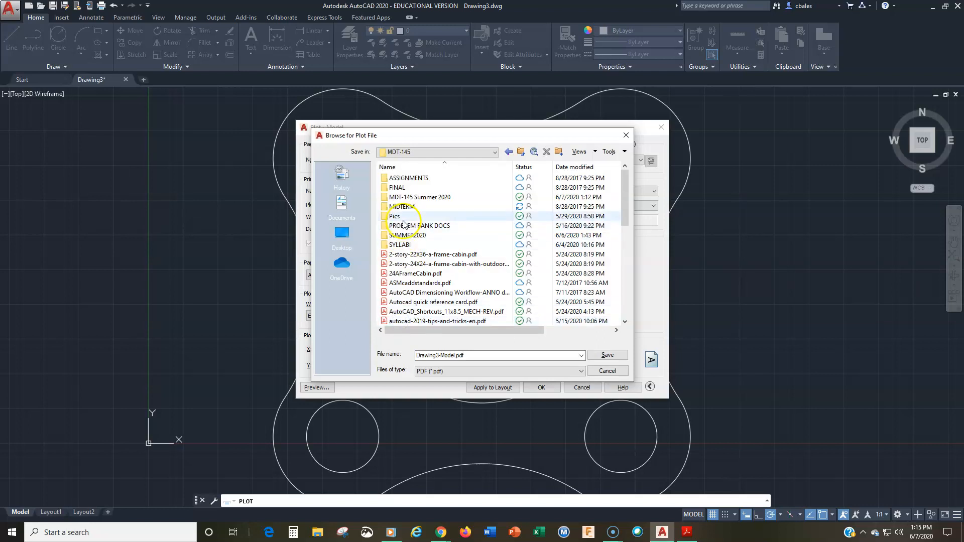
pyautogui.doubleClick(407, 197)
# - Name the plot file dwg 1.6m and save it as a PDF
pyautogui.doubleClick(455, 355)
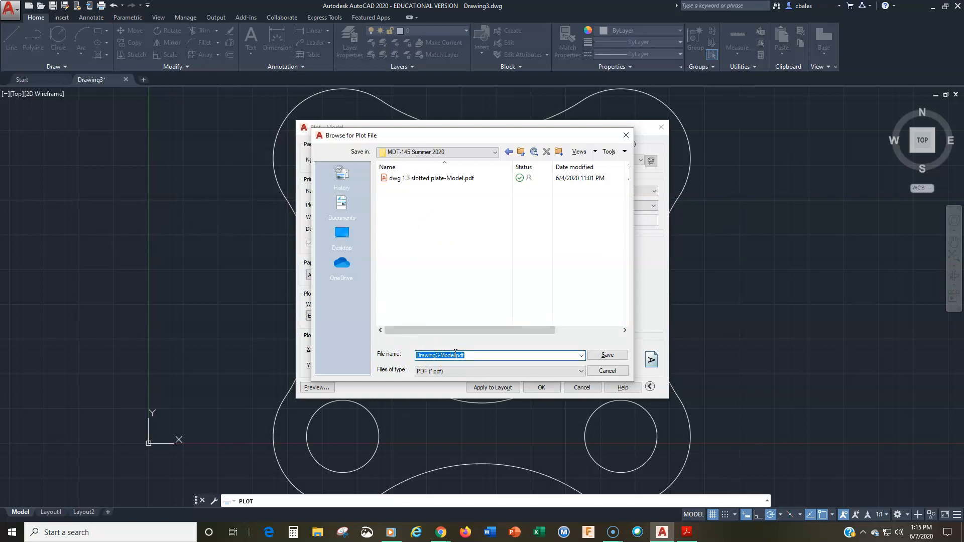
pyautogui.write('dwg')
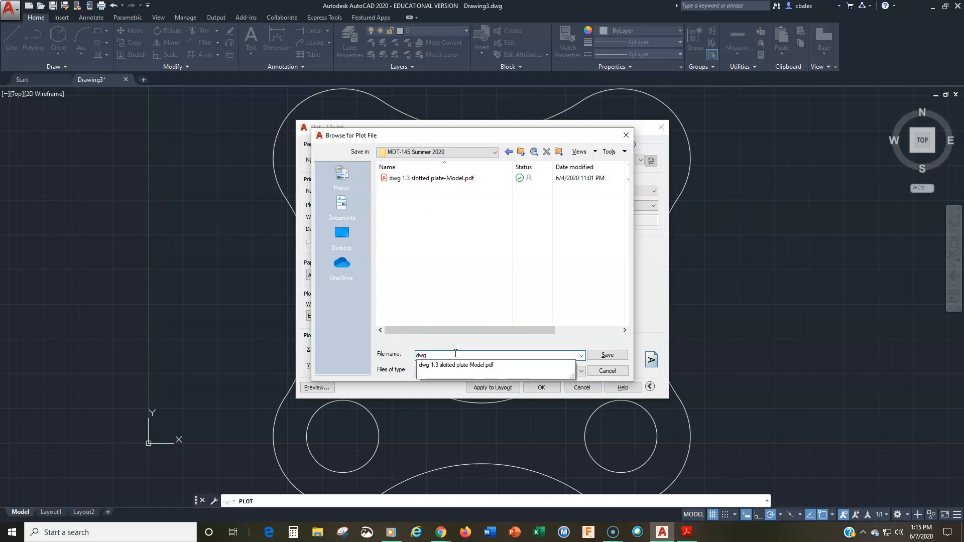
pyautogui.write(' 1.6m')
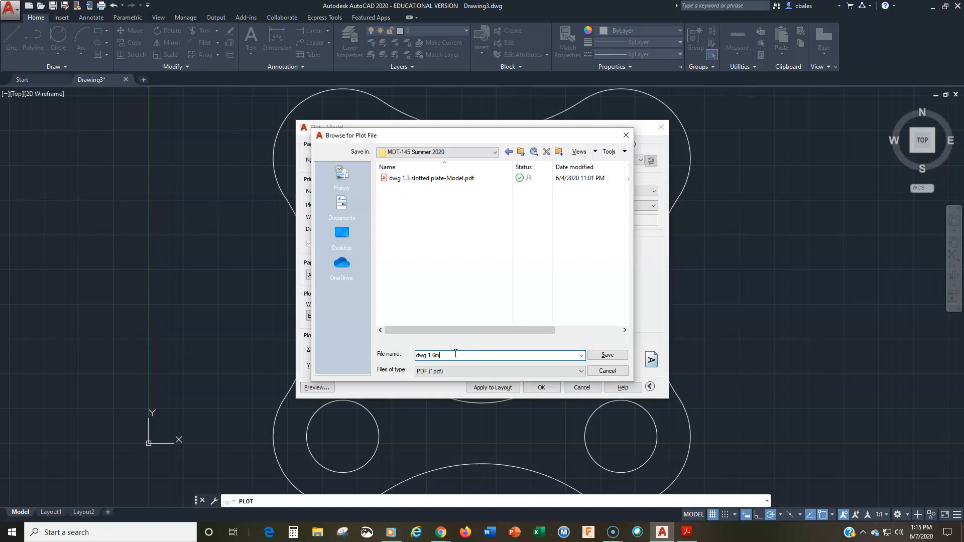
pyautogui.press('Return')
pyautogui.press('Return')
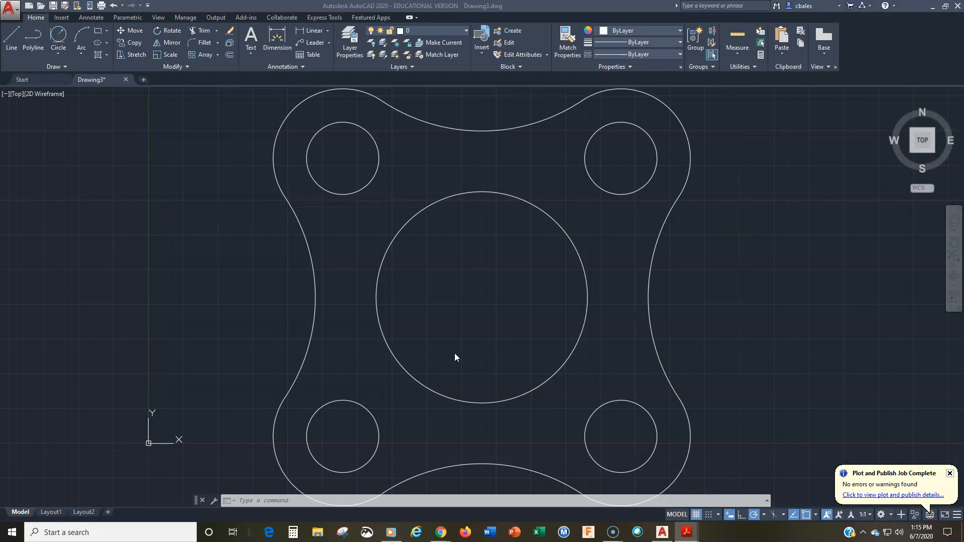
# - Inspect the plotted dwg 1.6m.pdf in Adobe Acrobat Reader, repositioning its window and collapsing the tools pane for a larger page view
pyautogui.moveTo(963, 22); pyautogui.dragTo(434, 10)
pyautogui.click(411, 277)
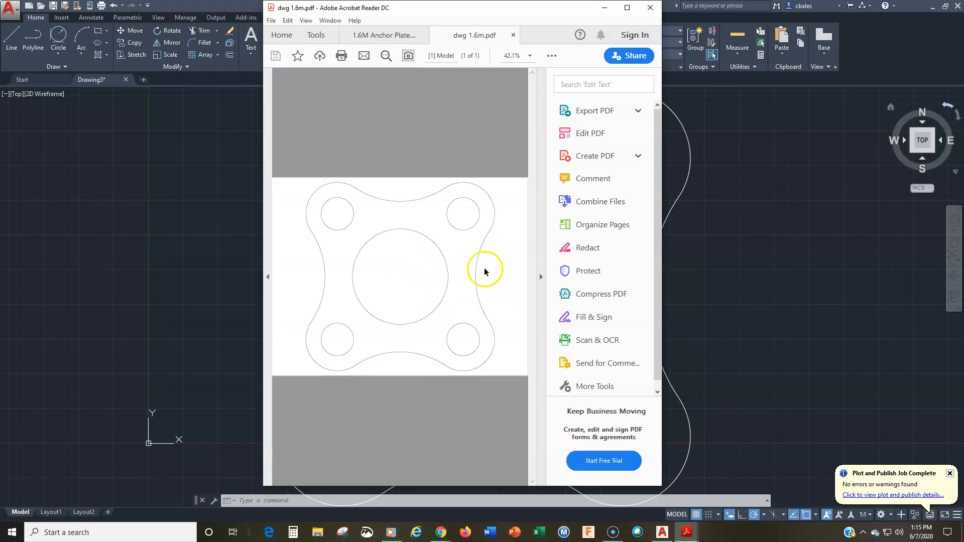
pyautogui.click(542, 277)
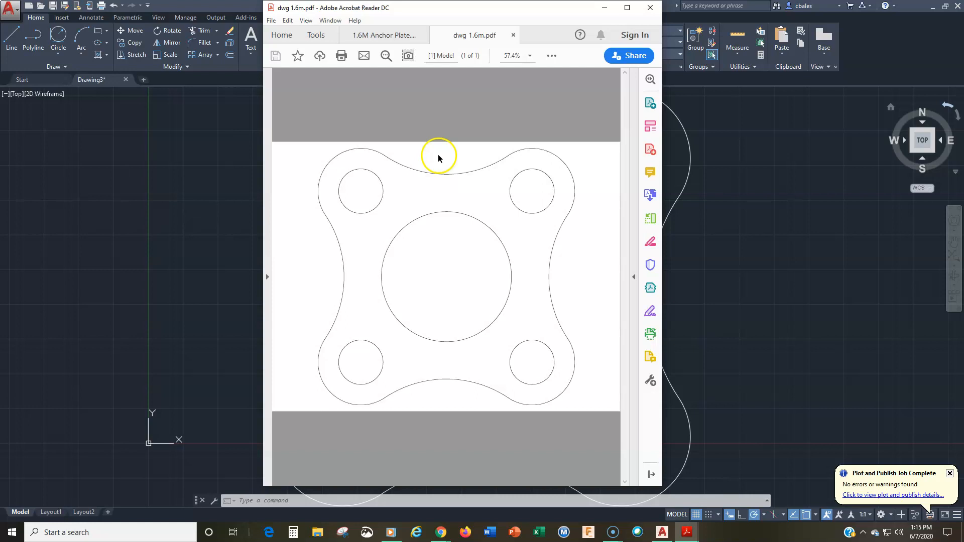
pyautogui.moveTo(524, 8); pyautogui.dragTo(531, 11)
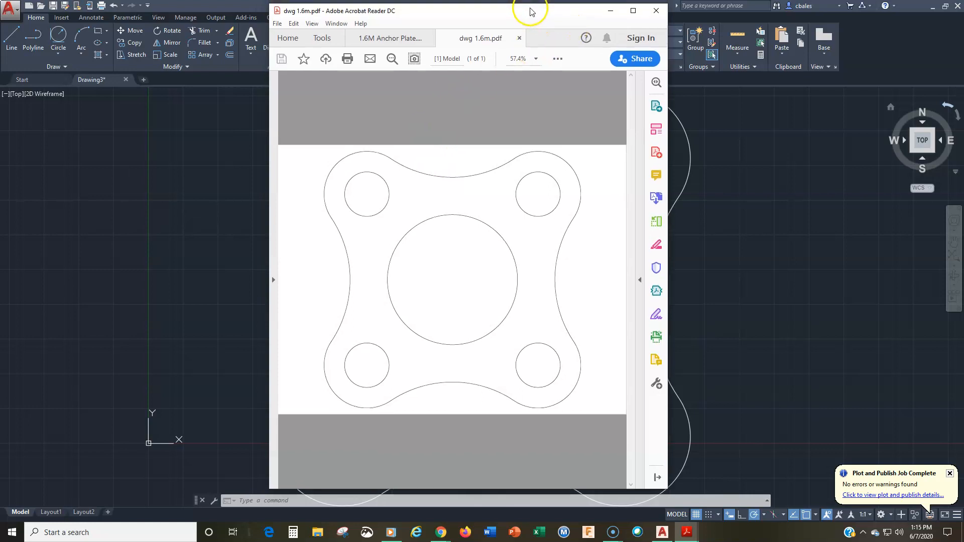